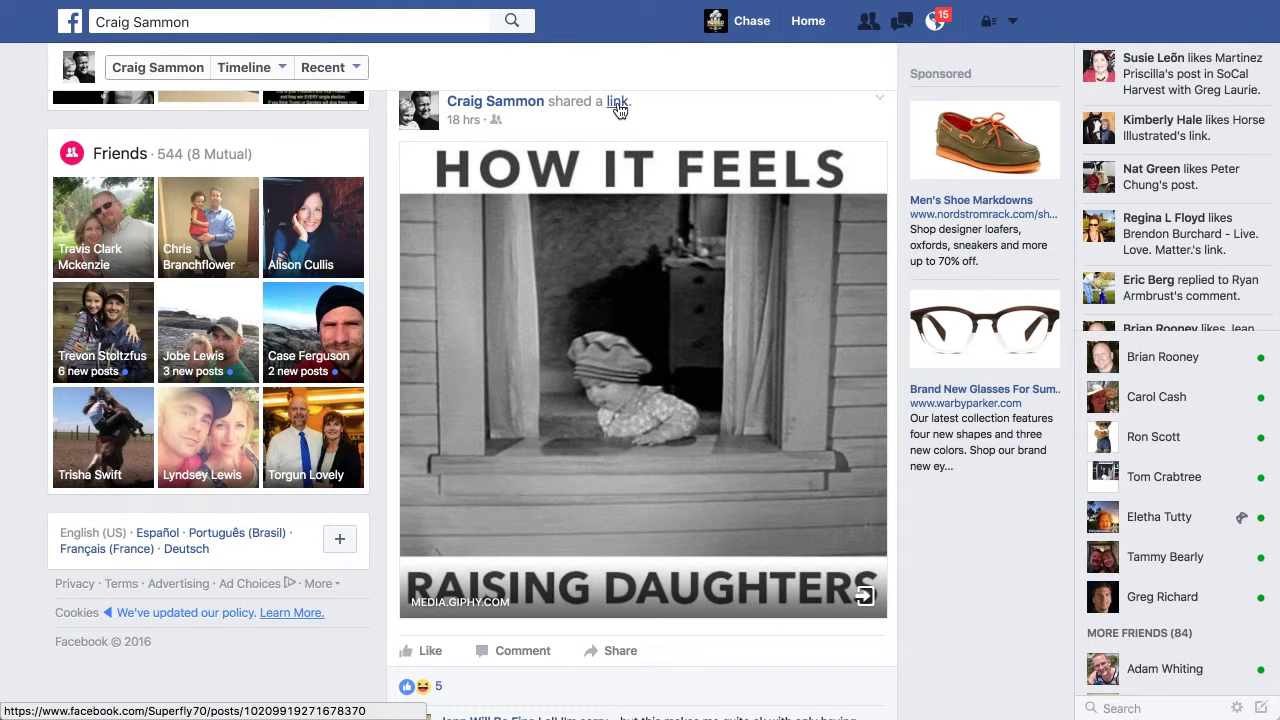
View the shared GIF post, and check the "How to Make An Animated GIF for Free" video description for the GIF maker address.
left_click(540, 258)
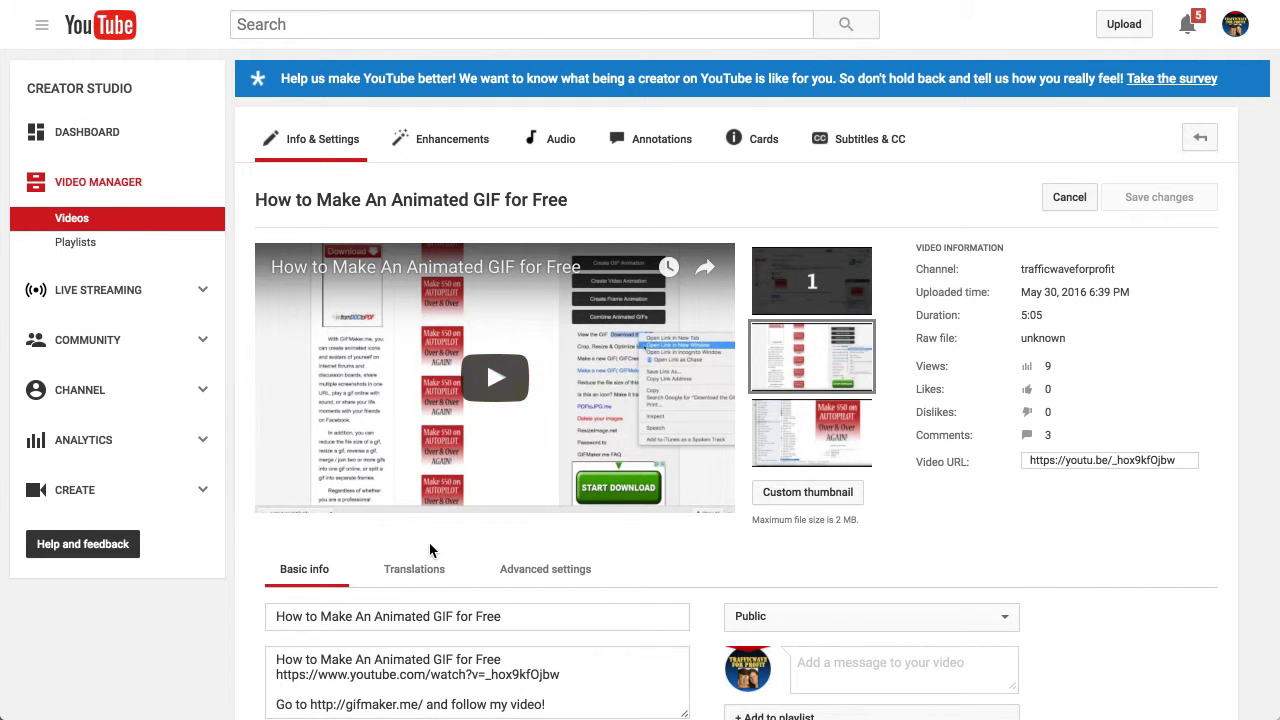
scroll(430, 550, "down", 3)
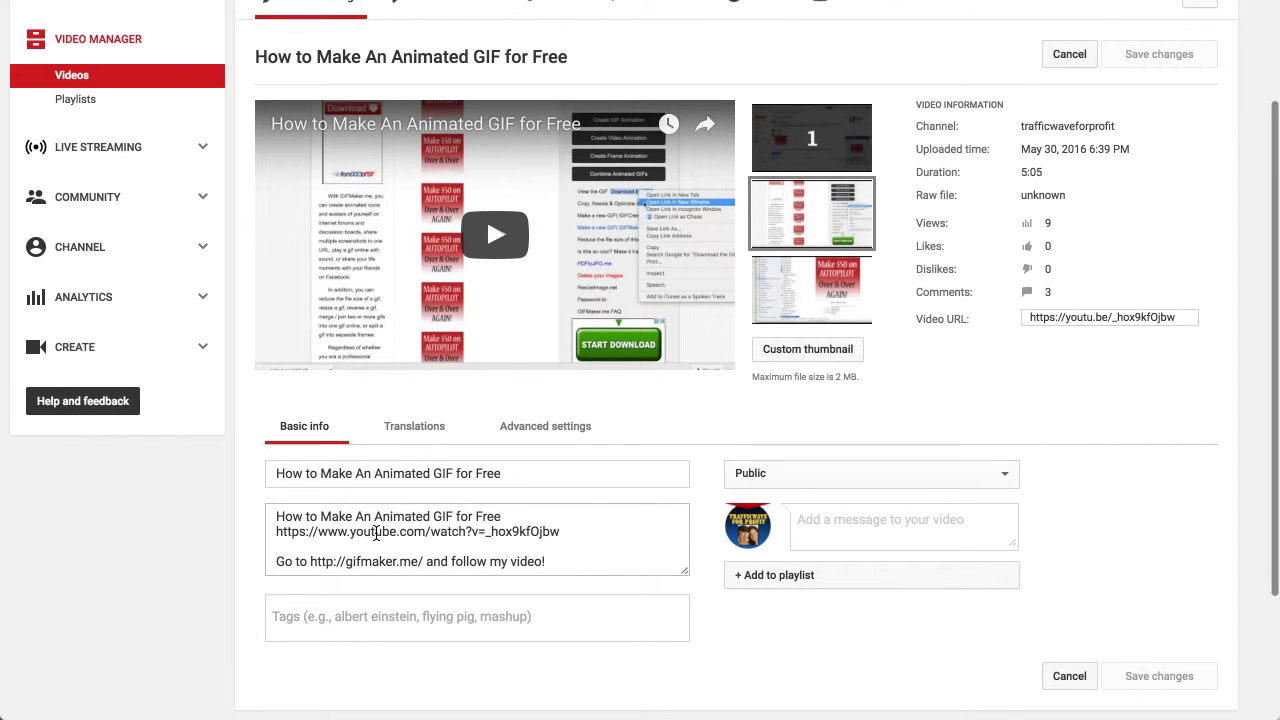
double_click(360, 563)
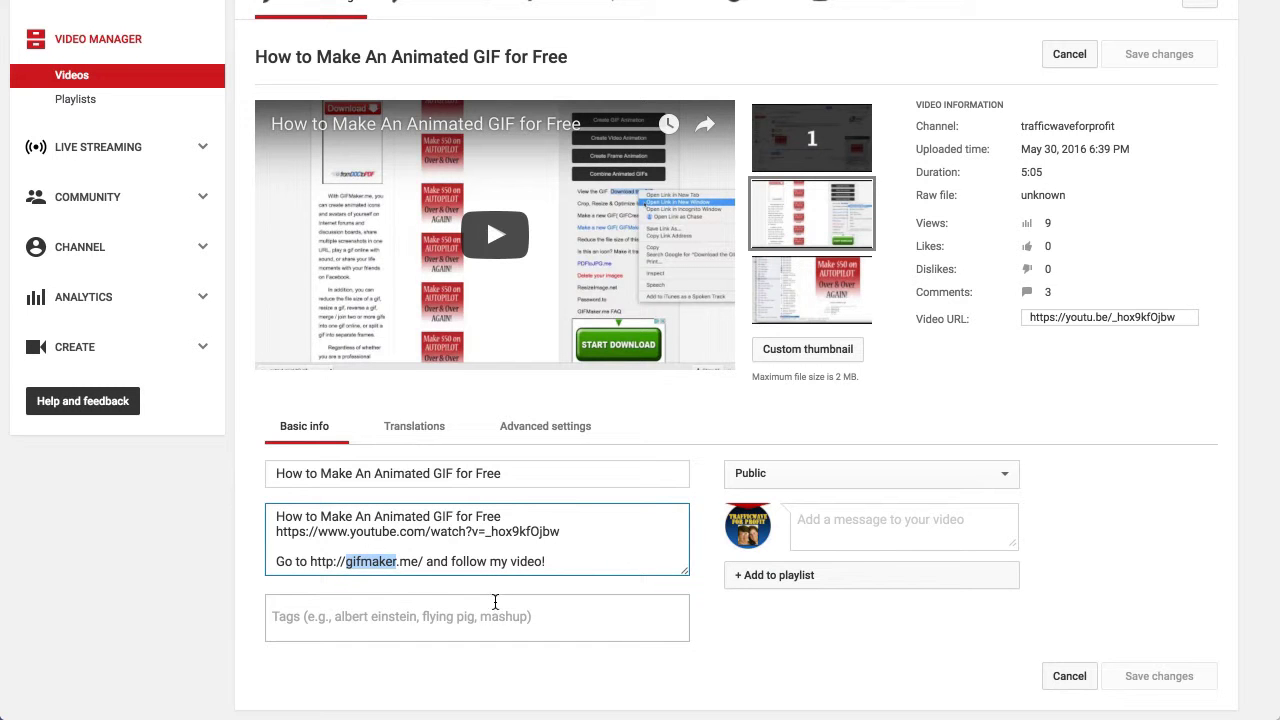
left_click(235, 596)
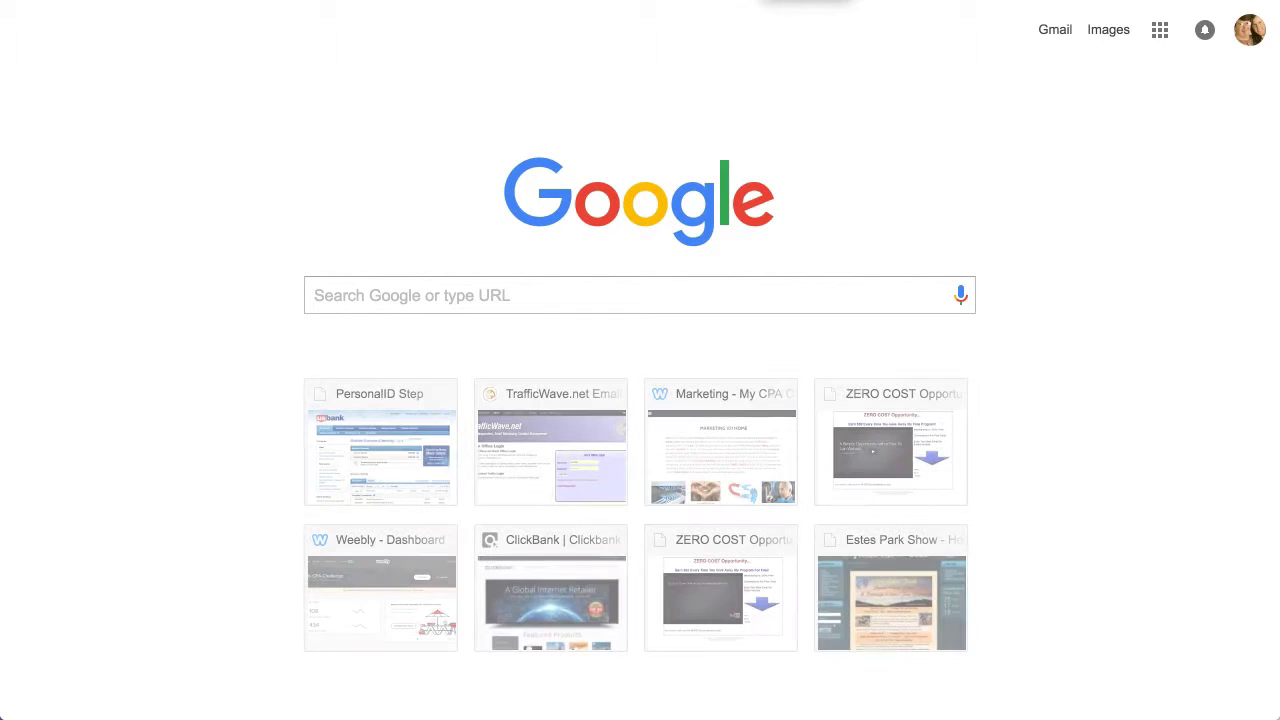
Open the gifmaker.me site in a new tab and view the shared "How It Feels Raising Daughters" GIF again.
type("gif")
key("Return")
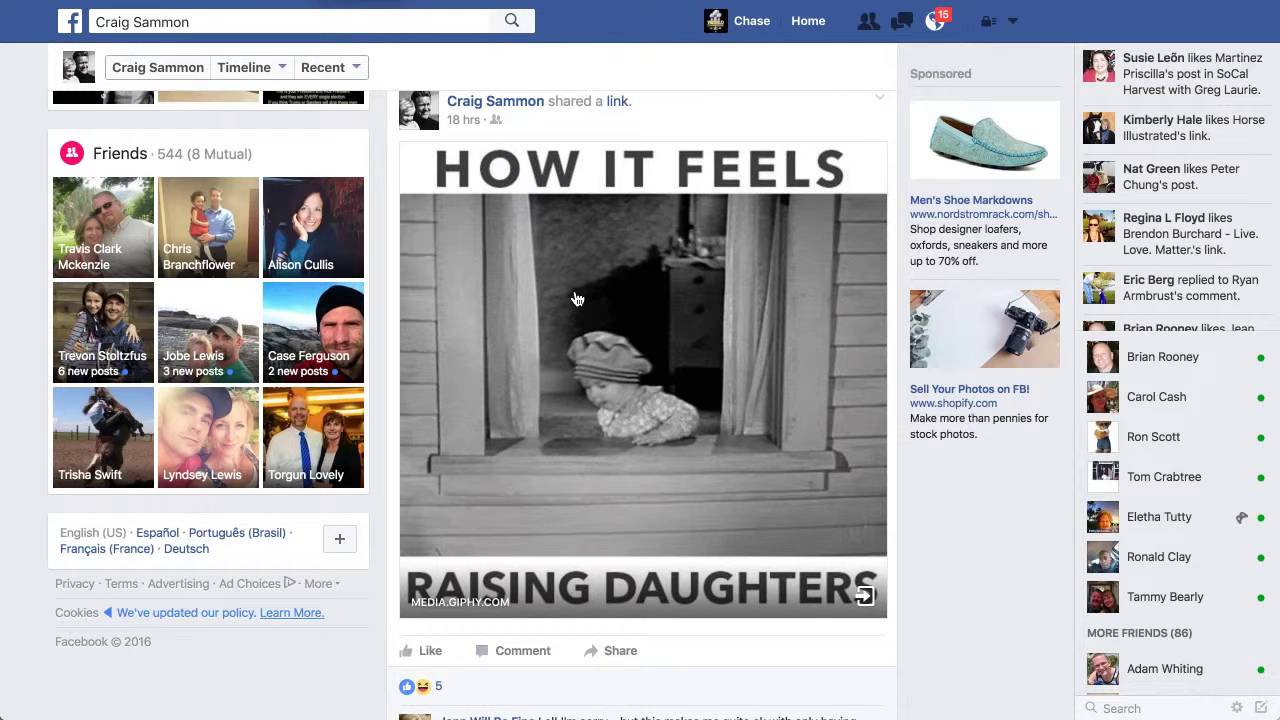
left_click(577, 299)
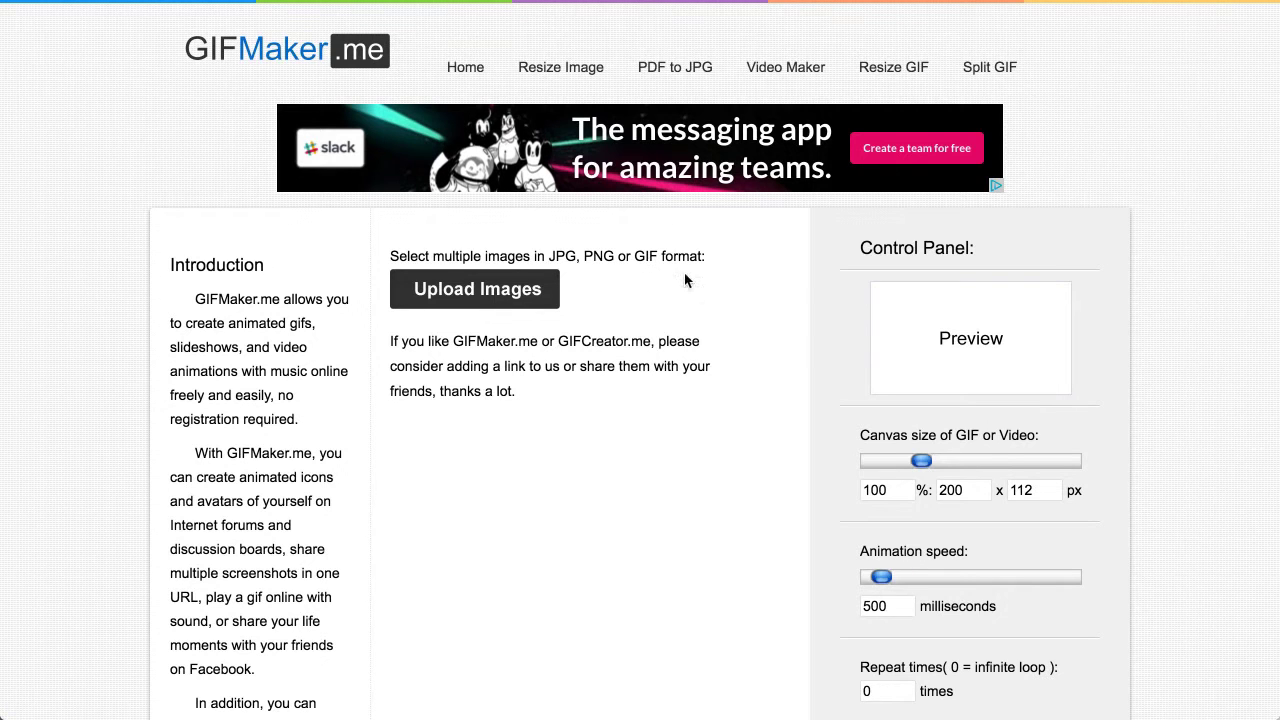
Start an image upload and browse to the "Baby throwing money out the window for GIF" folder in Pictures.
left_click(491, 289)
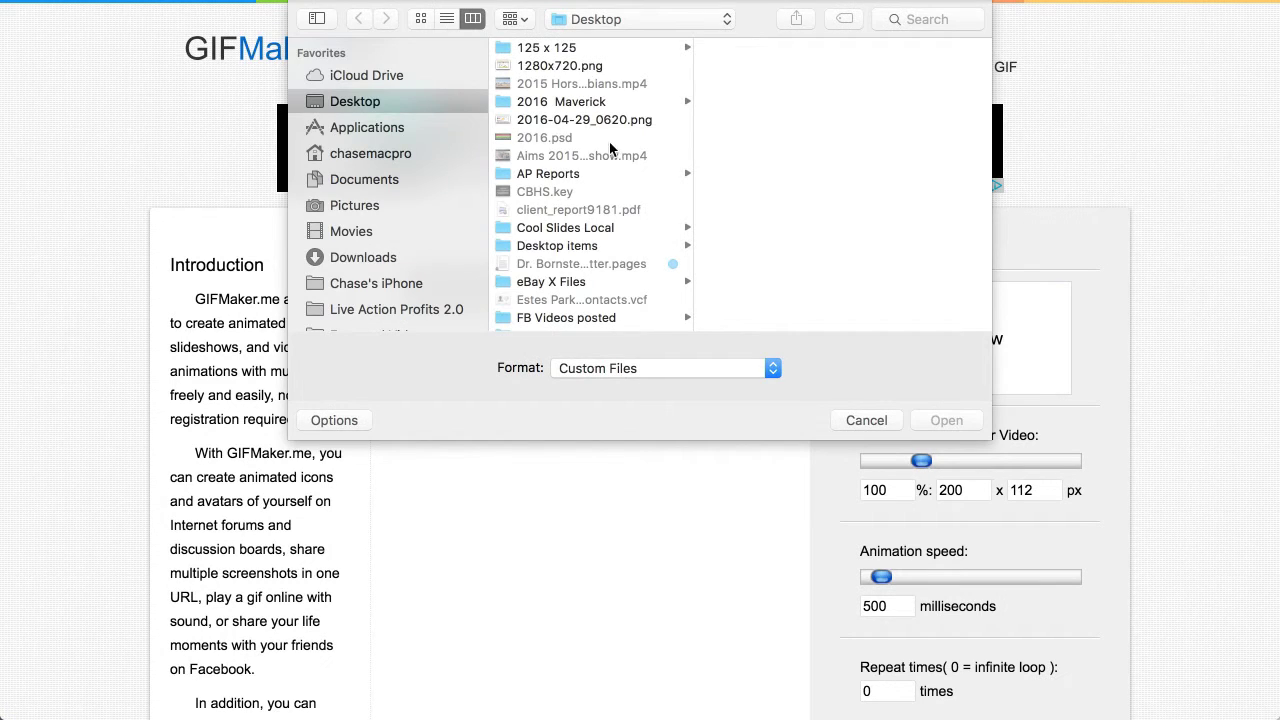
left_click(374, 206)
scroll(618, 286, "down", 1)
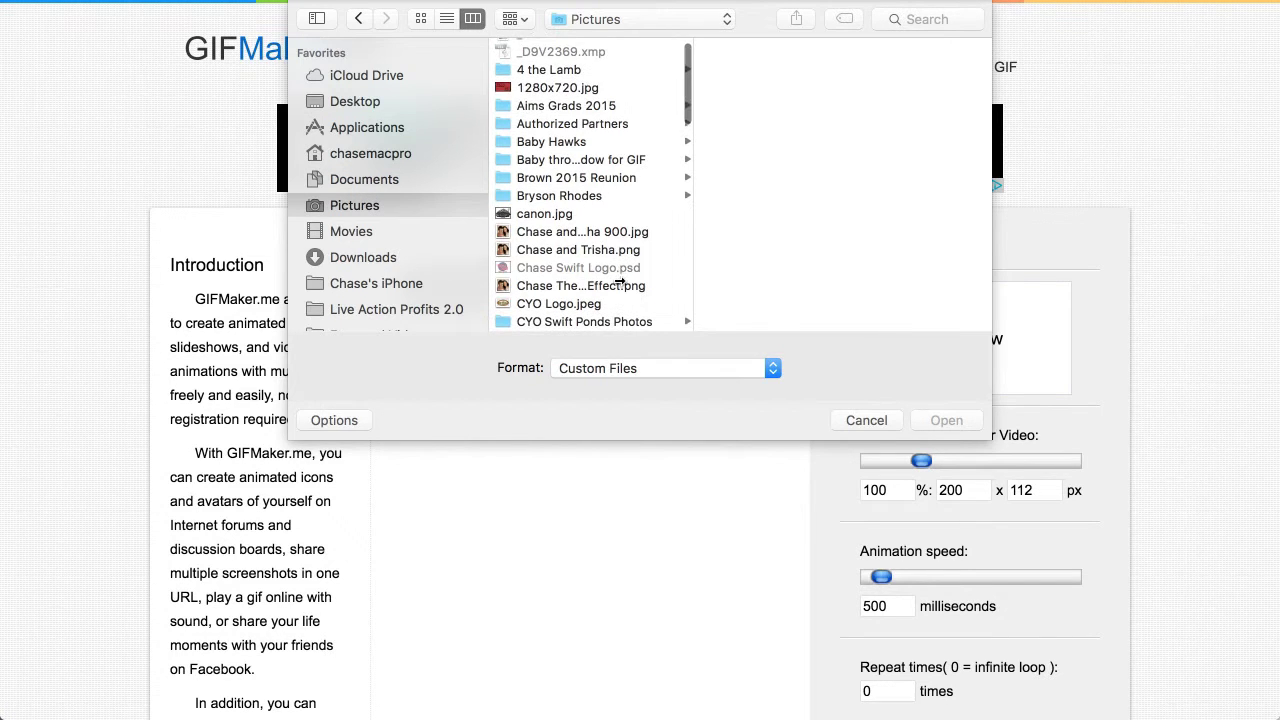
left_click(598, 161)
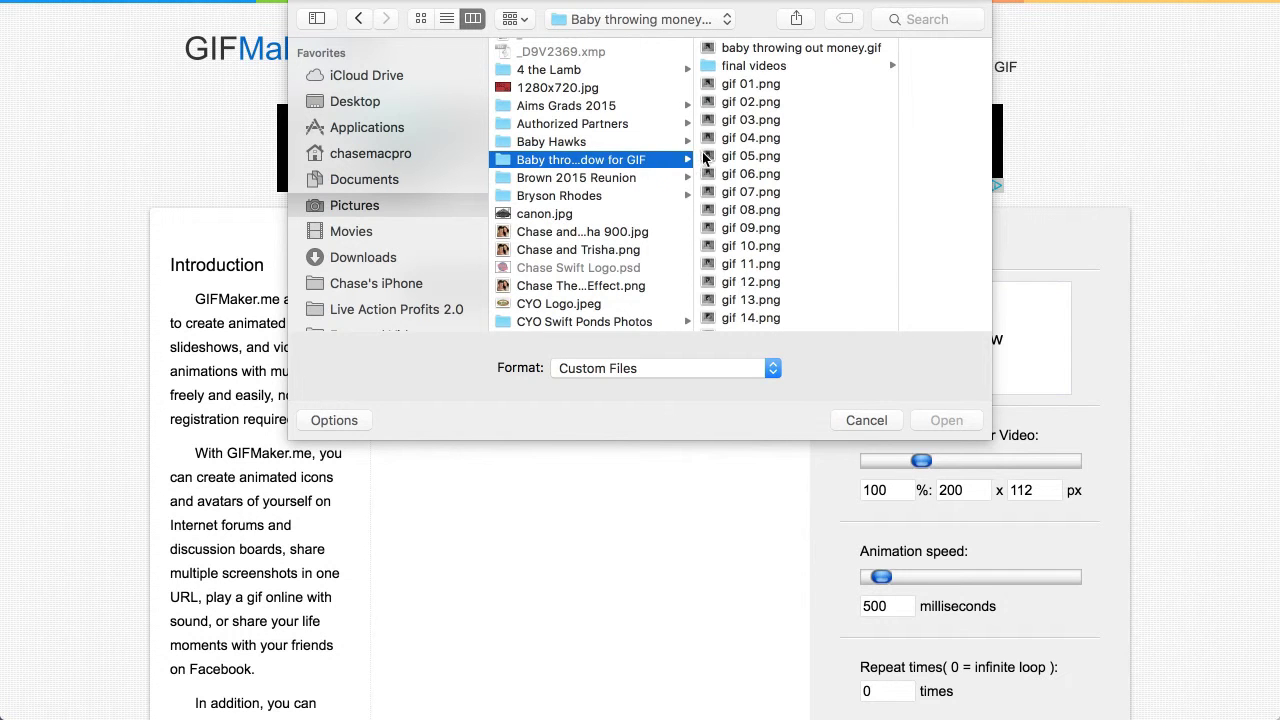
mouse_move(692, 158)
left_mouse_down()
mouse_move(883, 153)
mouse_move(693, 159)
left_mouse_up()
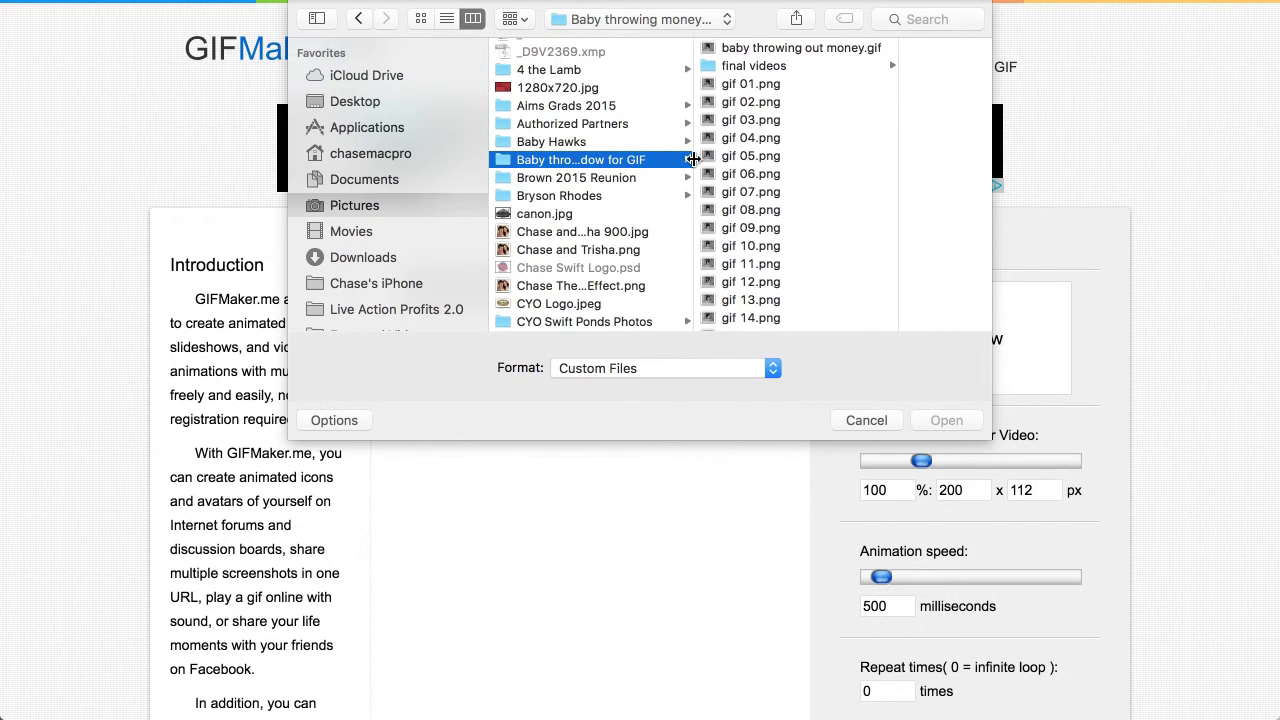
Preview baby throwing out money.gif and the individual frames gif 01.png through gif 07.png in the folder.
left_click(806, 50)
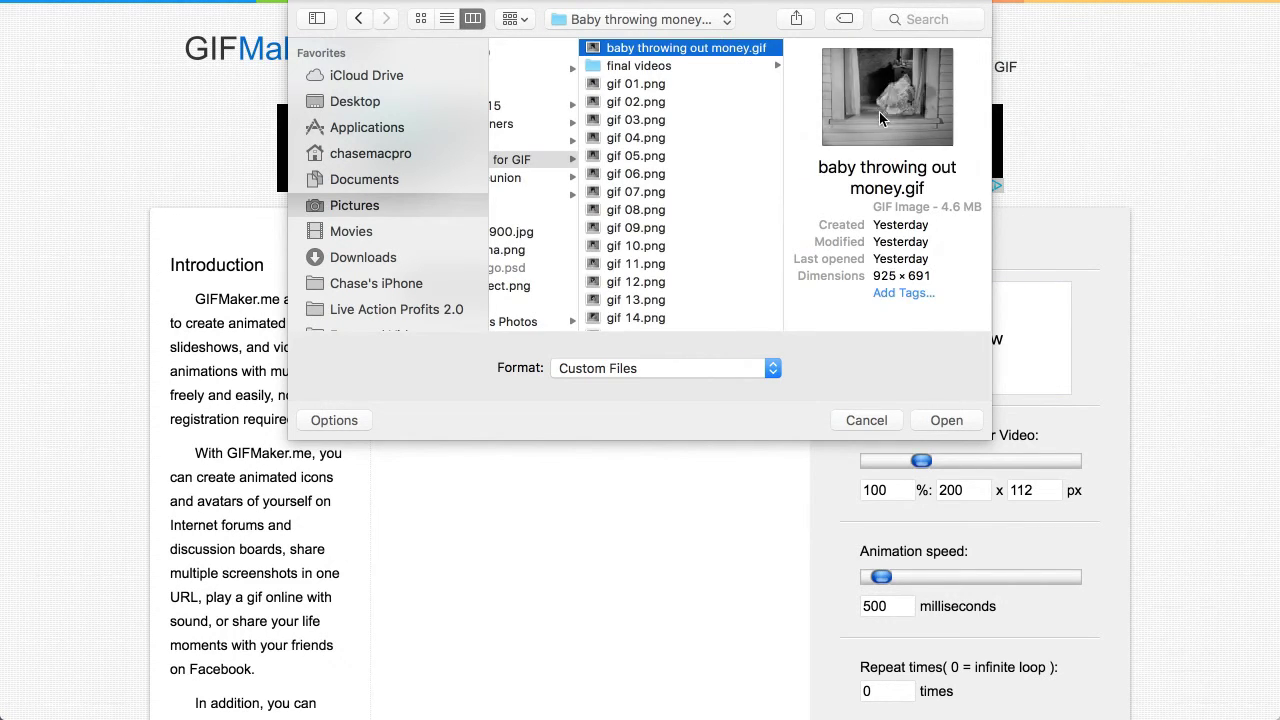
left_click(643, 86)
key("space")
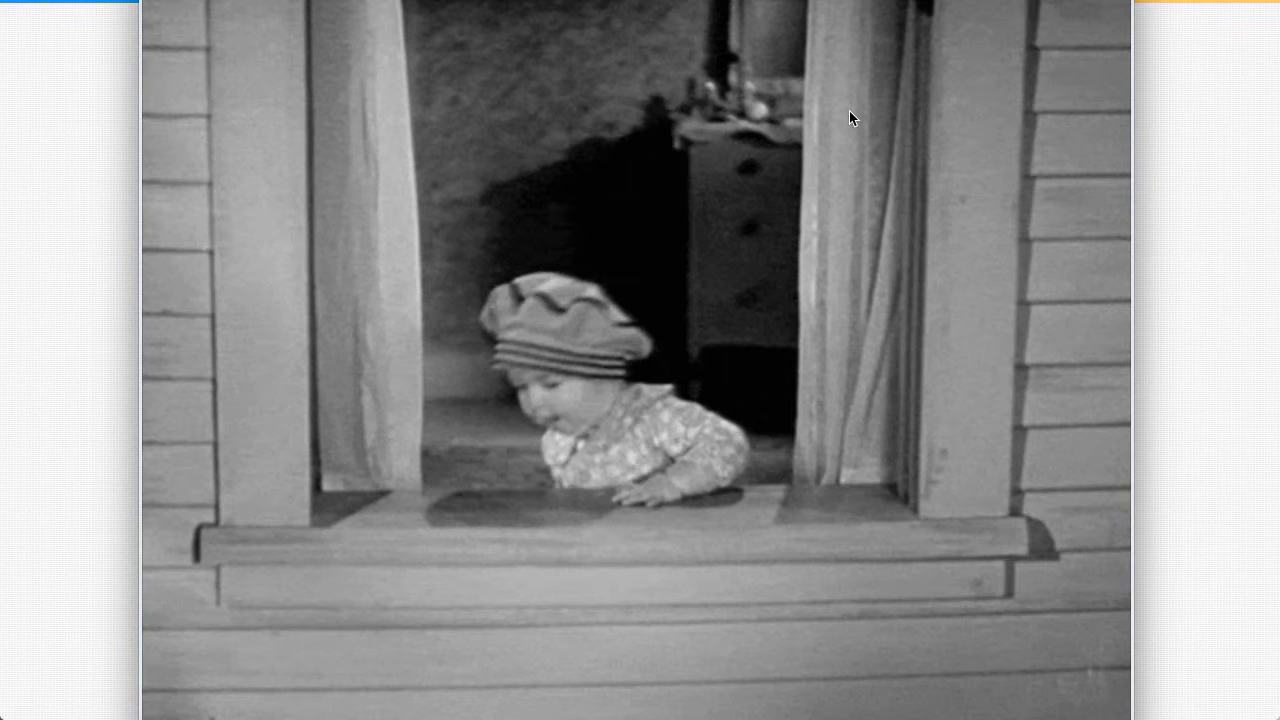
key("space")
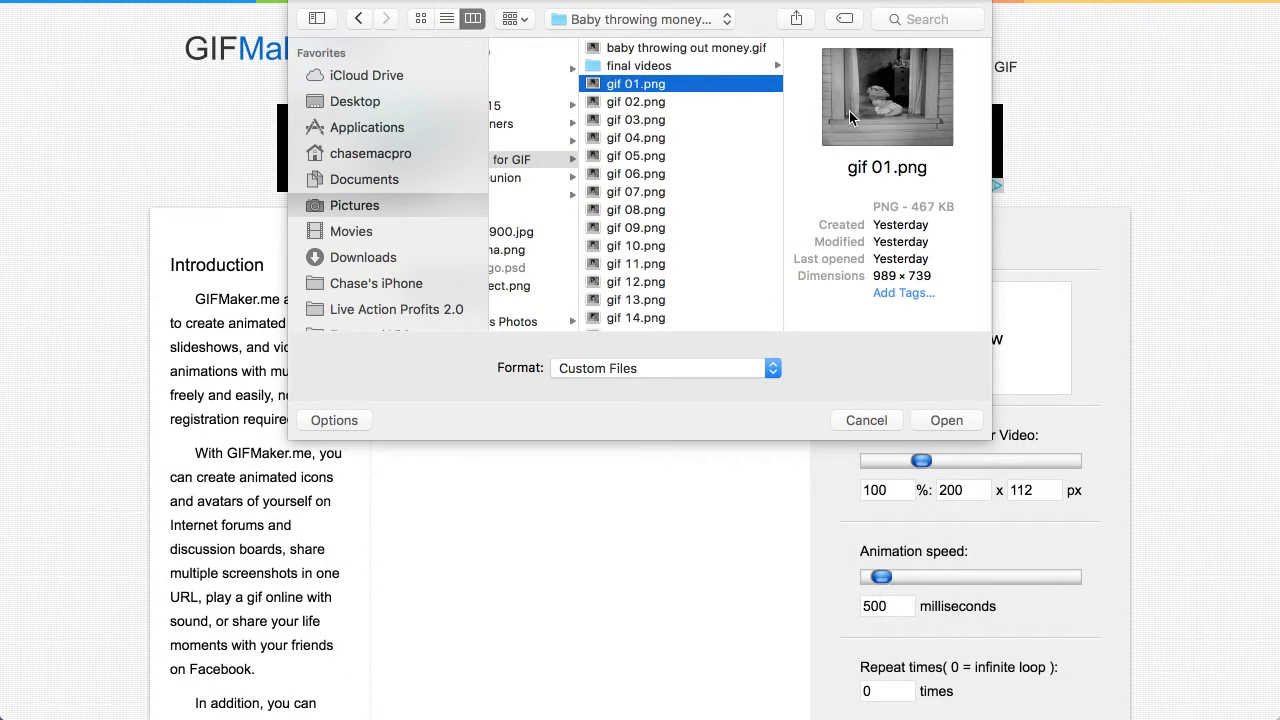
key("Down")
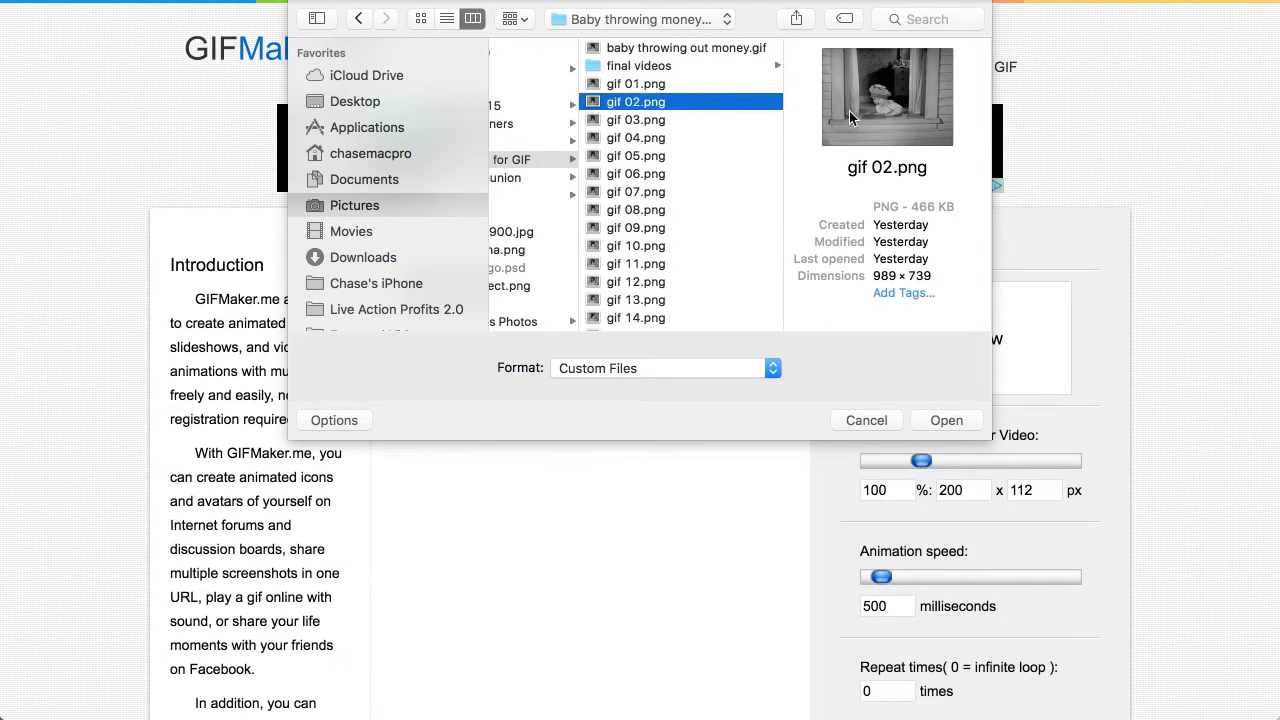
key("Down")
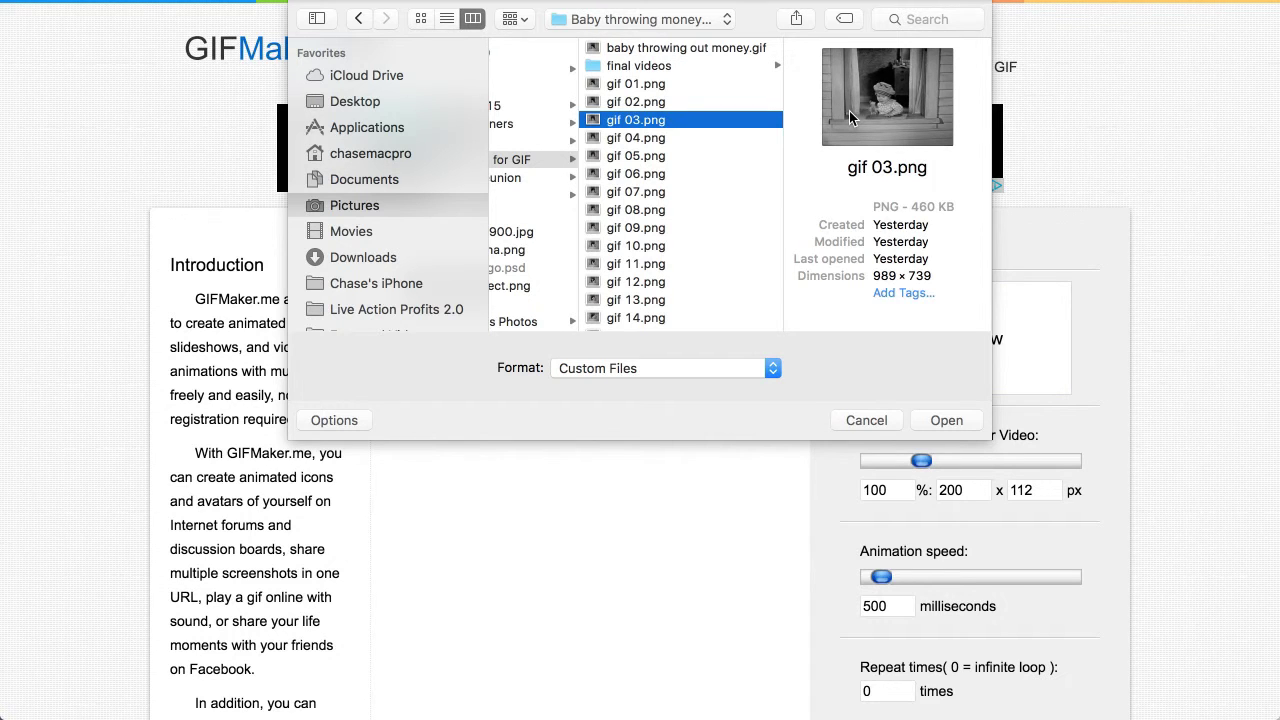
key("Down")
key("Down")
key("Down")
key("Down")
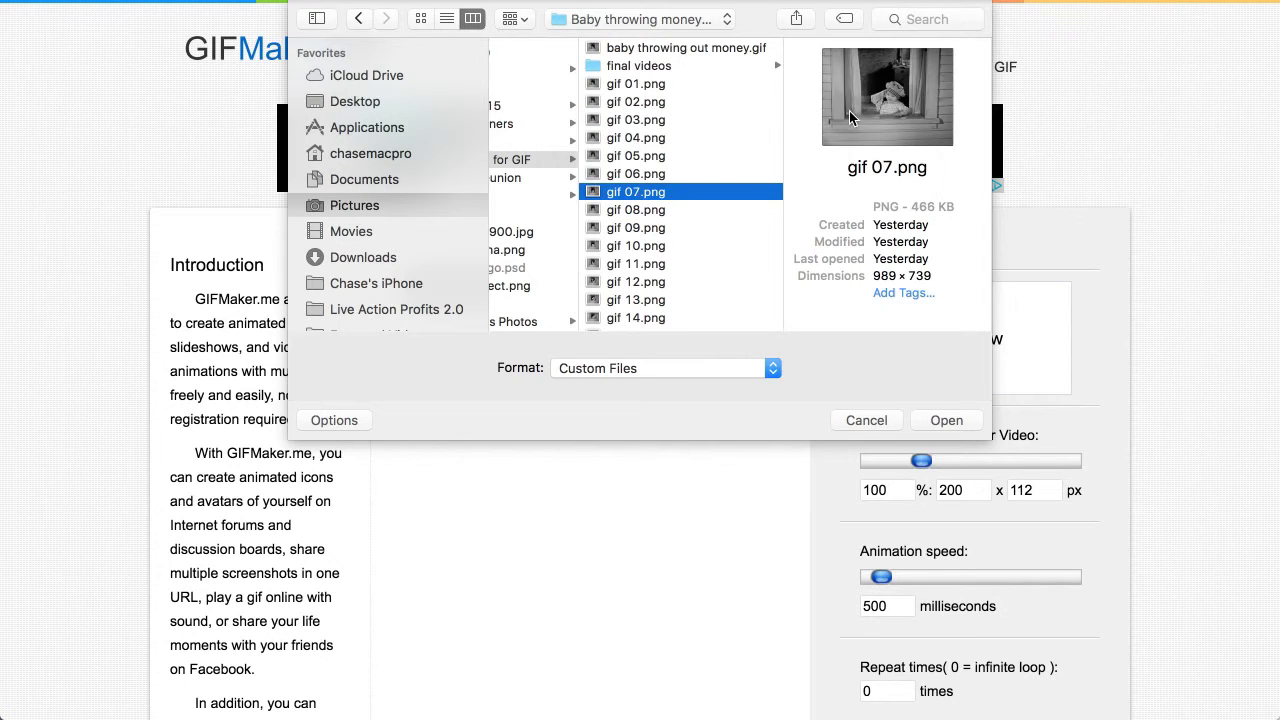
key("Up")
key("Up")
key("Up")
key("Up")
key("Up")
key("Up")
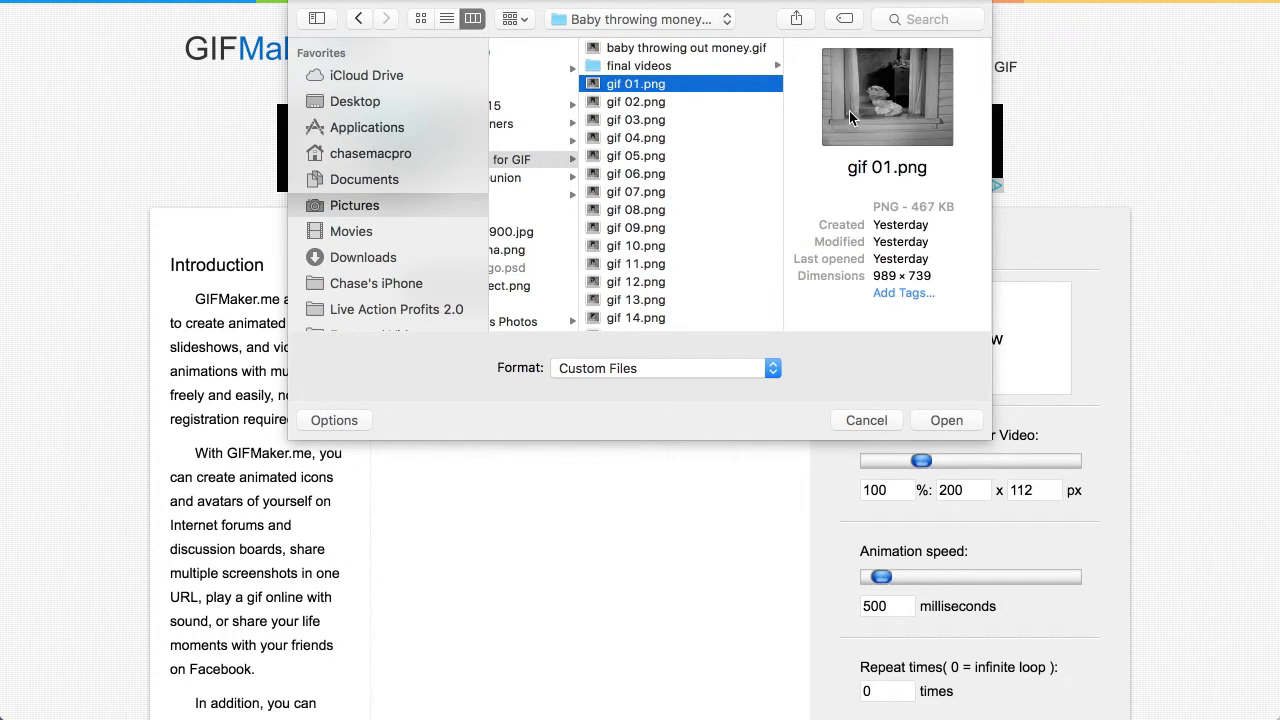
Select all frames from gif 01.png to gif 20.png and upload them to the GIF maker.
key("shift+Down")
key("shift+Down")
key("shift+Down")
key("shift+Down")
key("shift+Down")
key("shift+Down")
key("shift+Down")
key("shift+Down")
key("shift+Down")
key("shift+Down")
key("shift+Down")
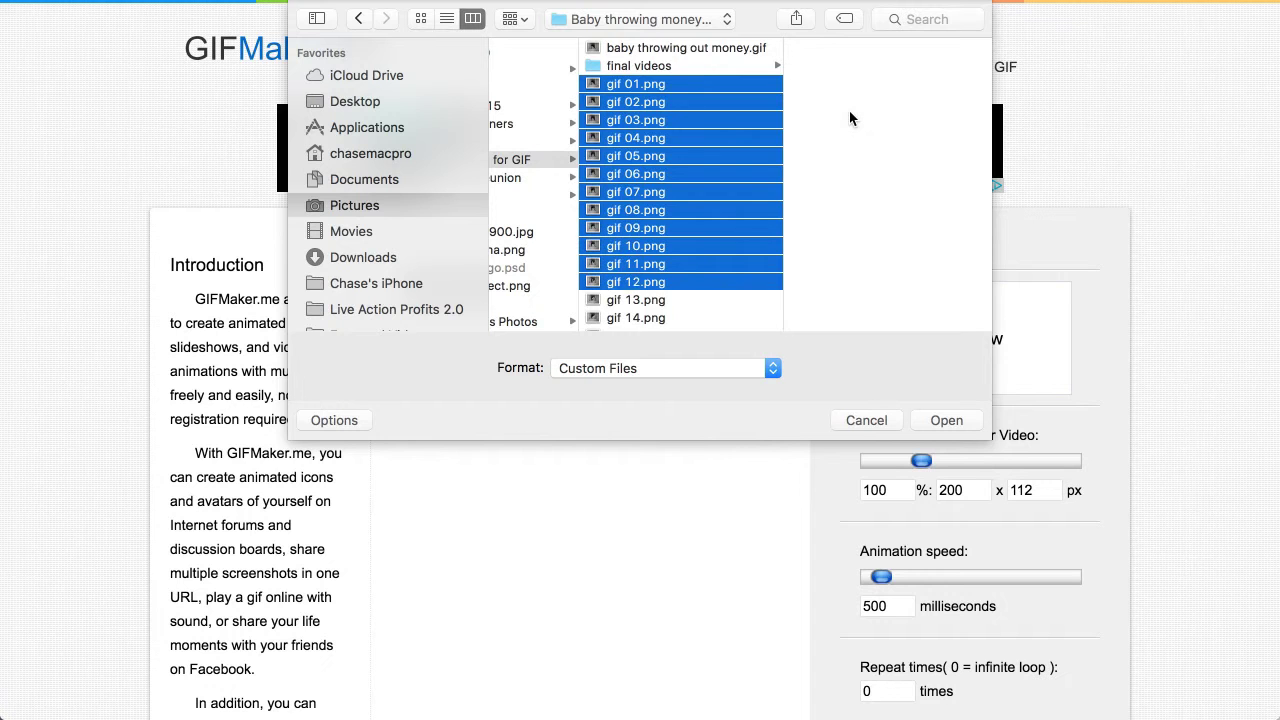
key("shift+Down")
key("shift+Down")
key("shift+Down")
key("shift+Down")
key("shift+Down")
key("shift+Down")
key("shift+Down")
key("shift+Down")
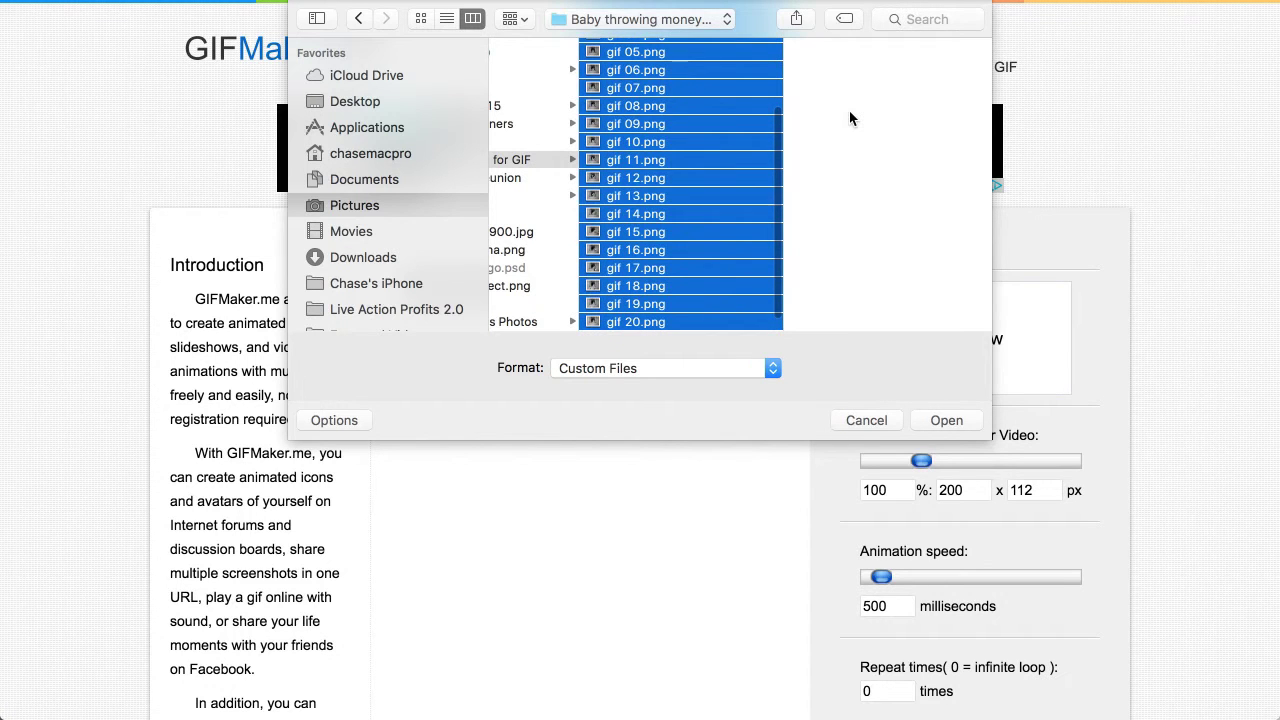
scroll(768, 149, "down", 1)
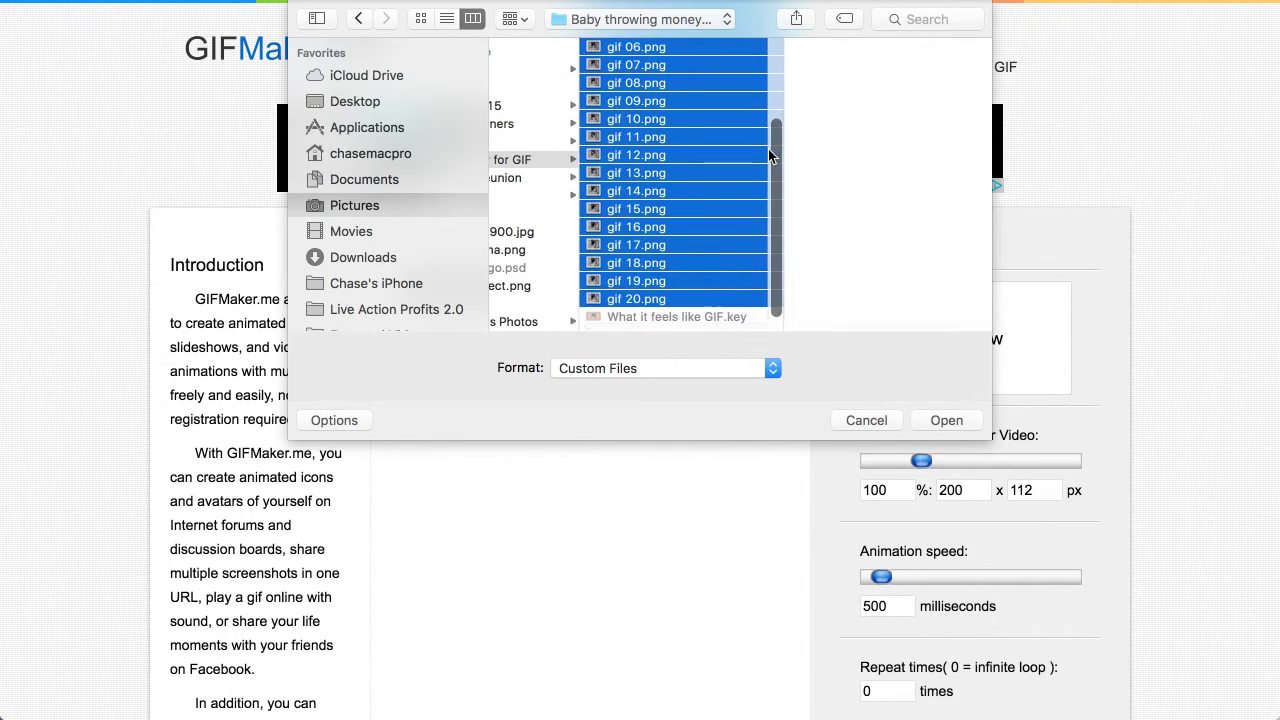
left_click(958, 422)
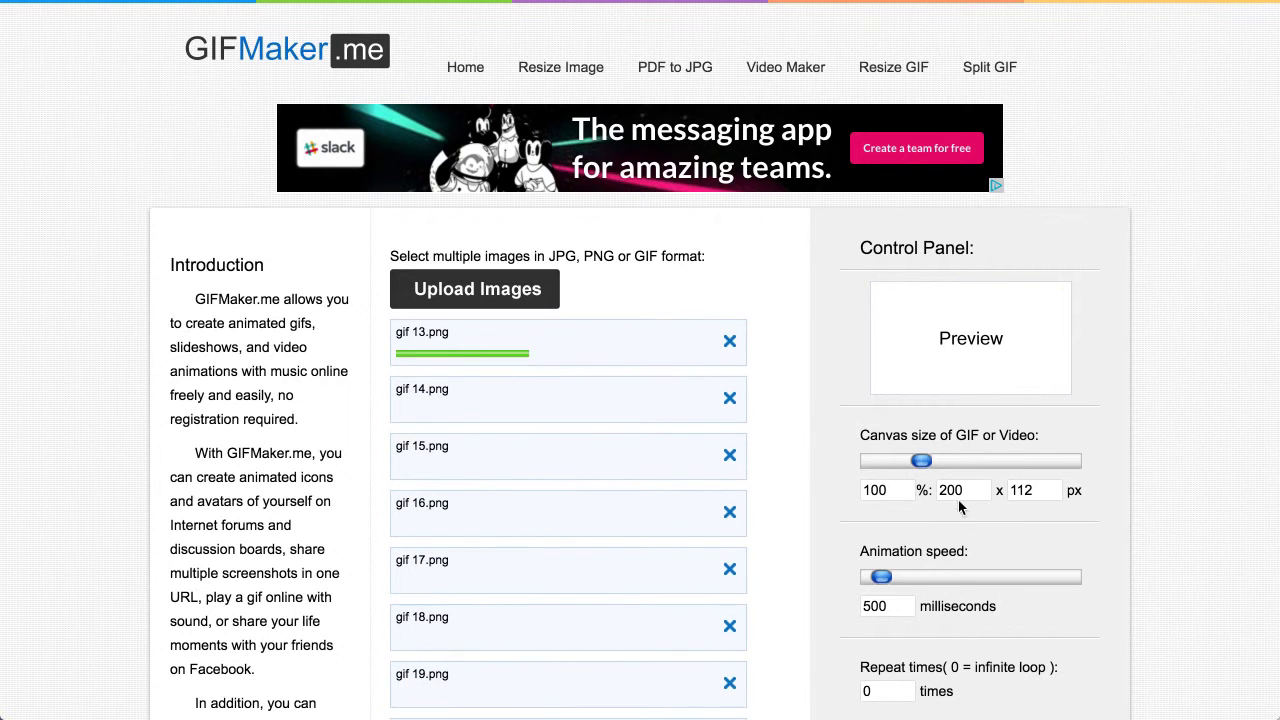
Switch to Finder, check the pixel dimensions of gif 05.png in the baby GIF folder, and return to the browser.
key("super+Tab")
key("super+Tab")
key("super+Tab")
key("super+Tab")
key("super+Tab")
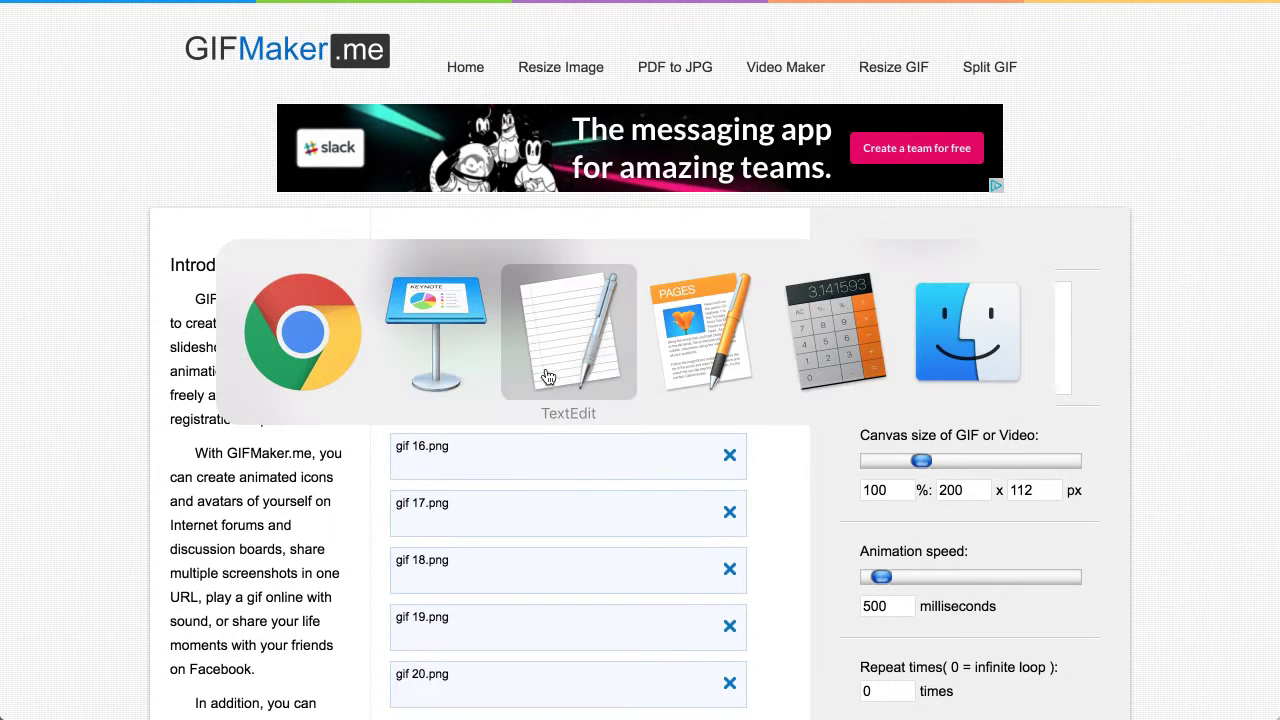
left_click(983, 323)
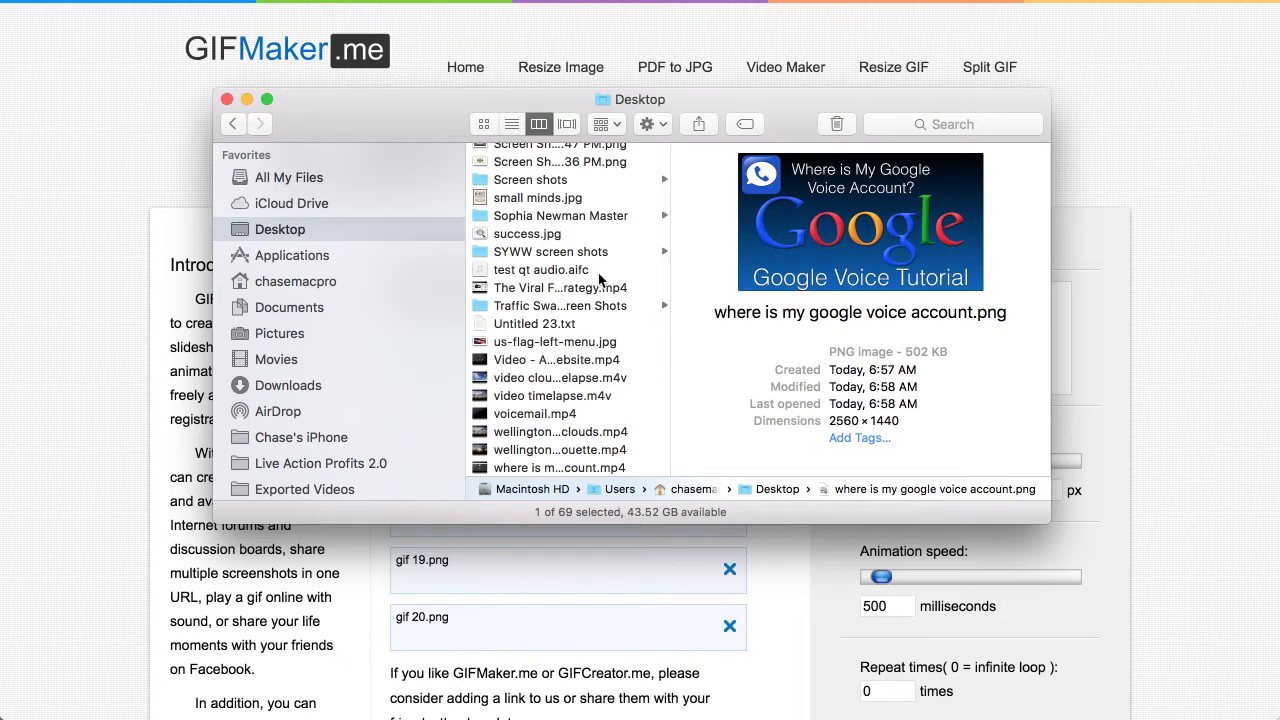
left_click(308, 334)
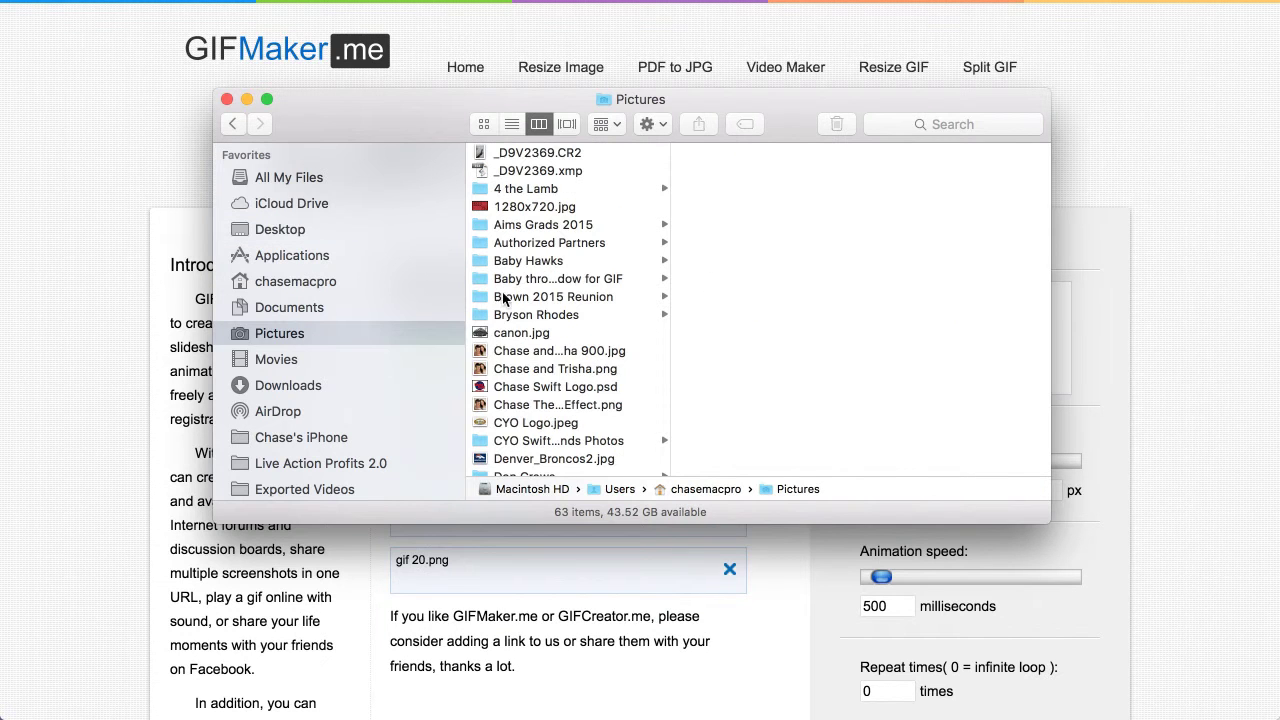
left_click(590, 279)
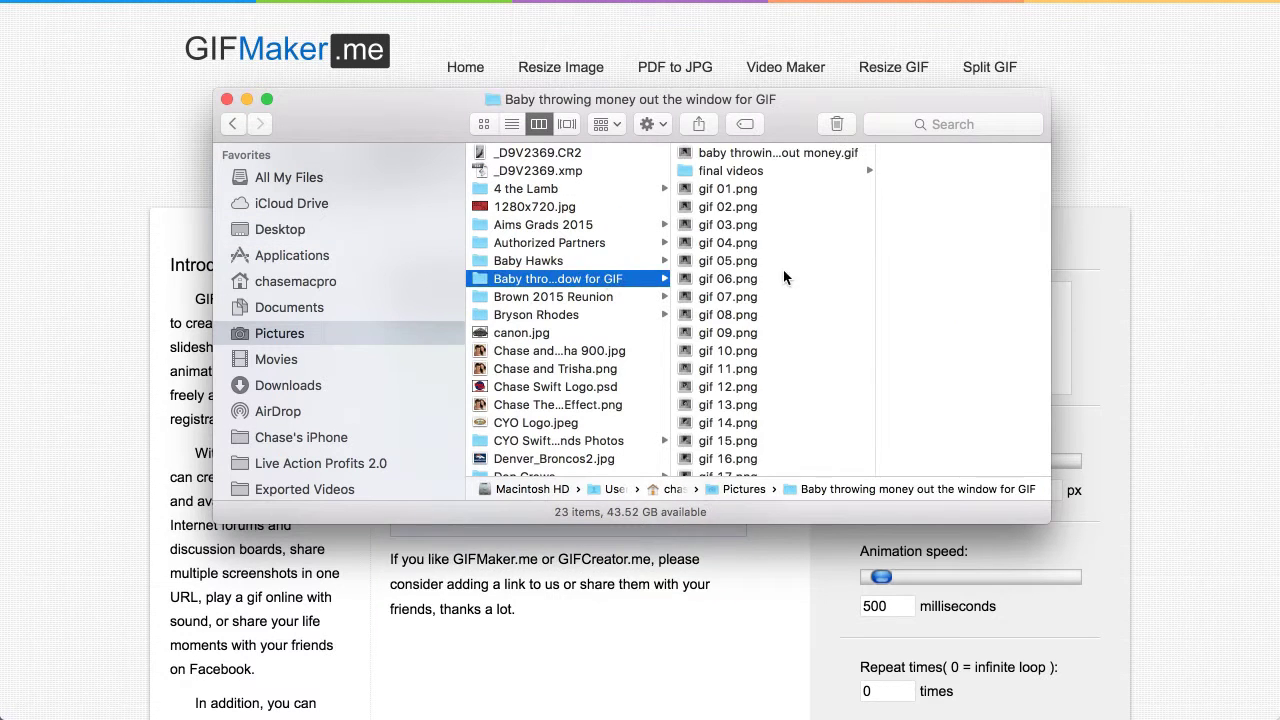
left_click(722, 261)
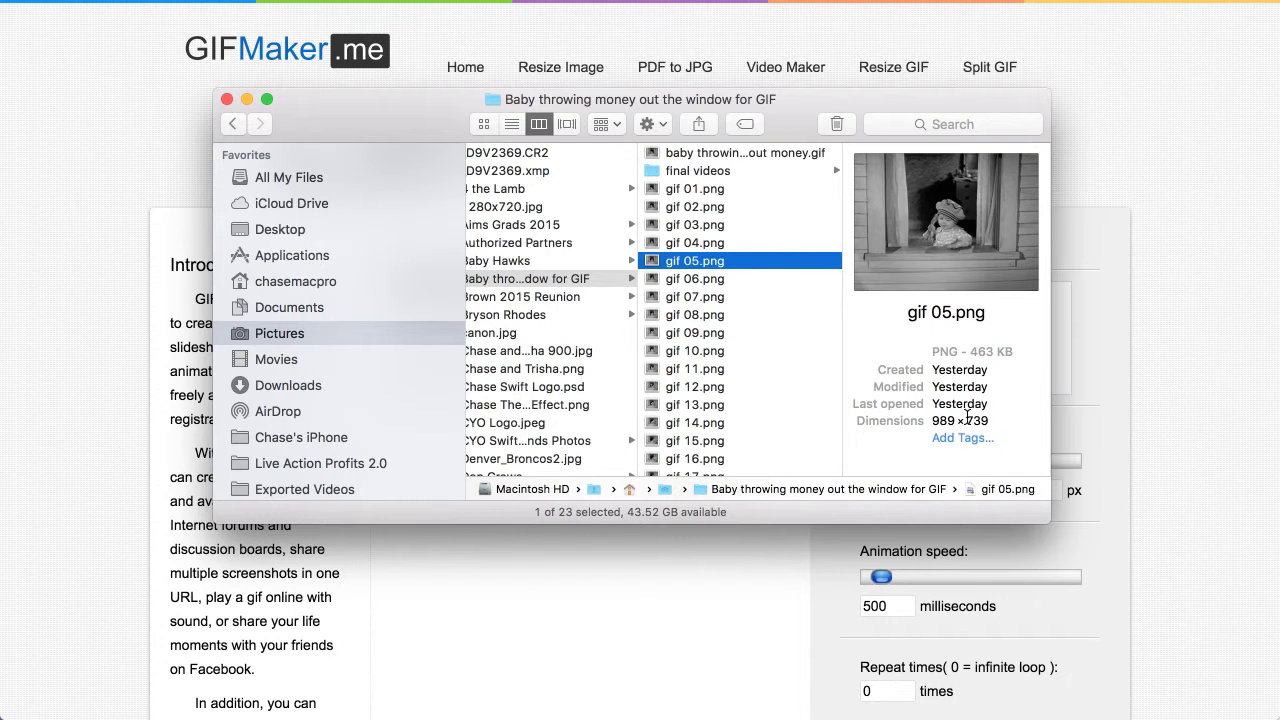
key("super+Tab")
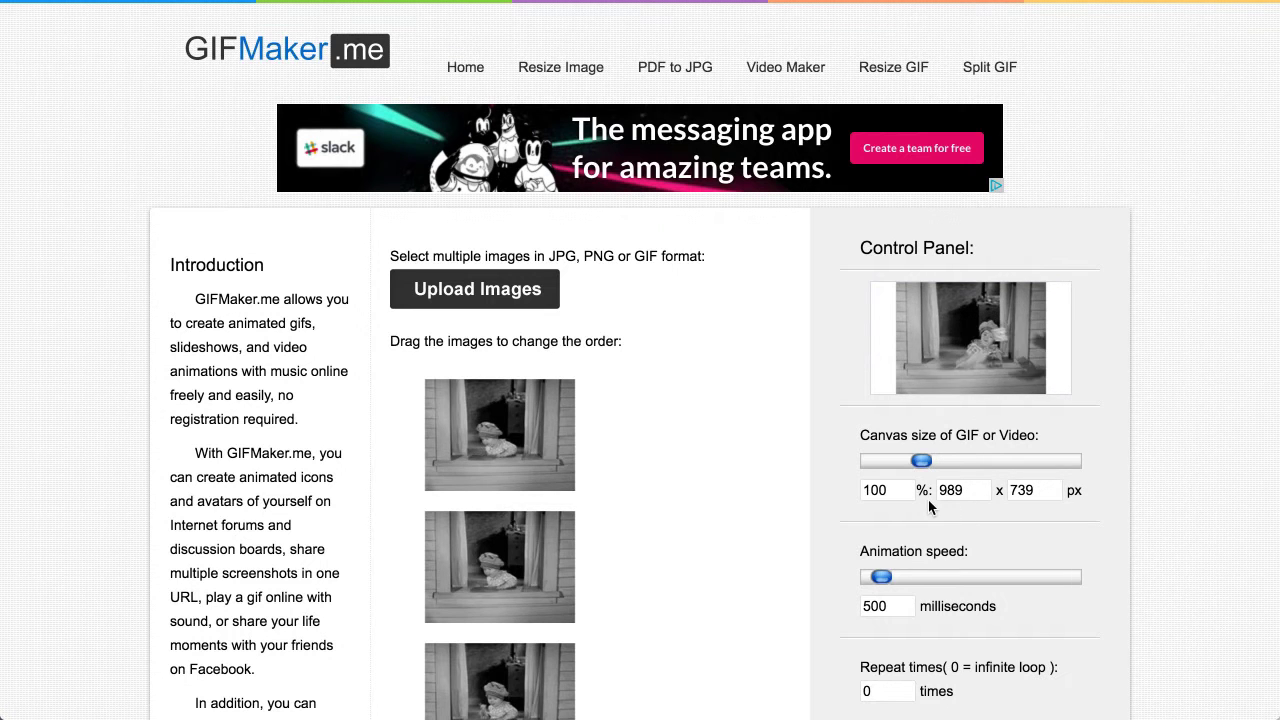
Review the order of the uploaded frames from the first to the last image.
scroll(699, 485, "down", 6)
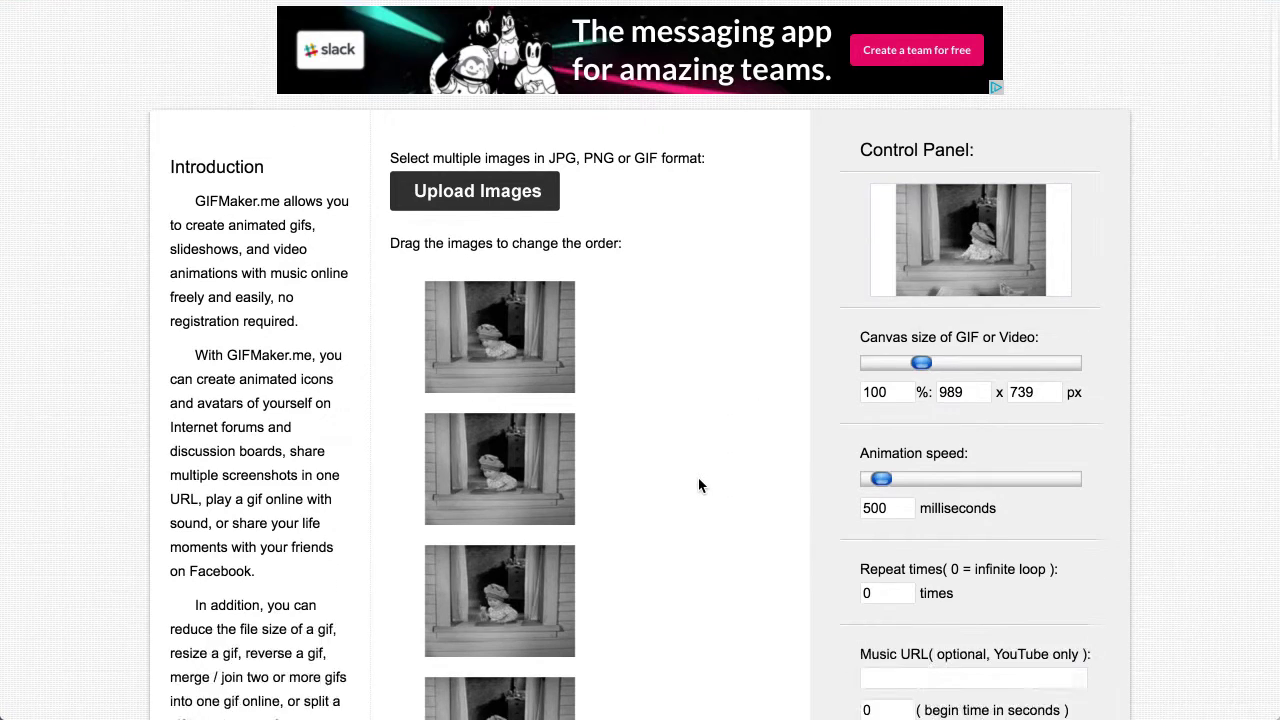
scroll(698, 485, "down", 5)
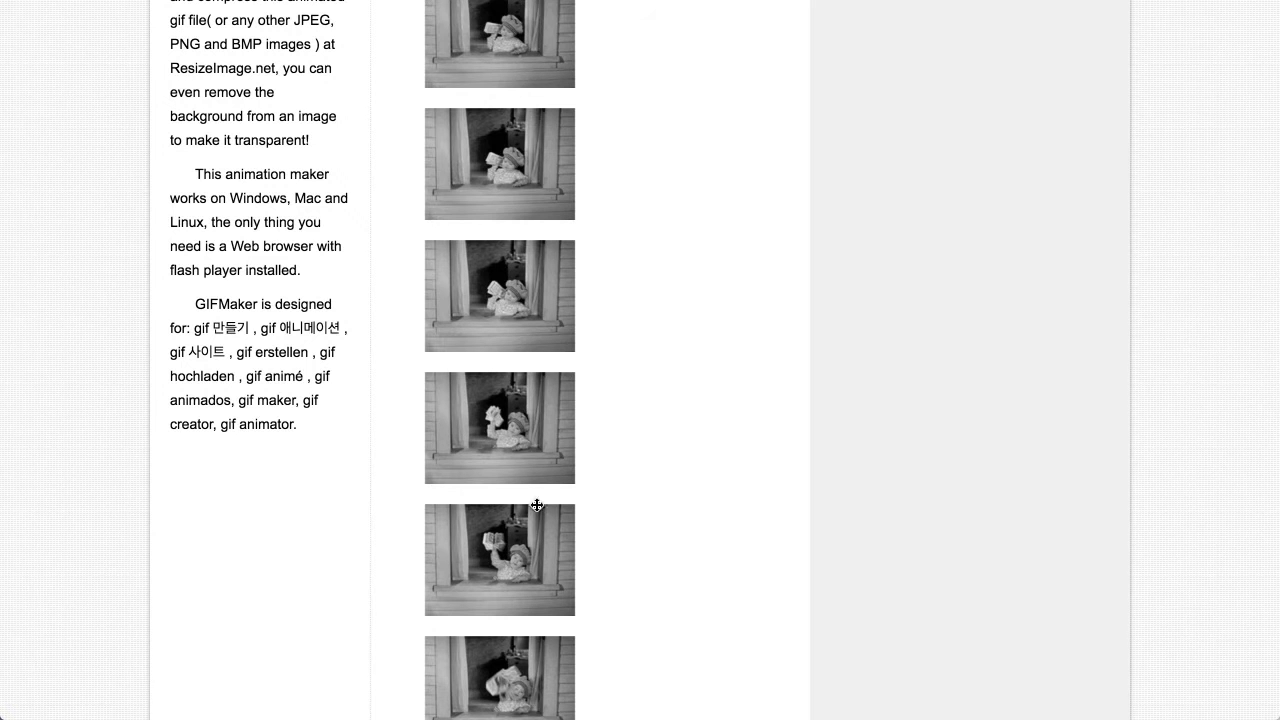
scroll(537, 512, "down", 5)
scroll(539, 509, "down", 5)
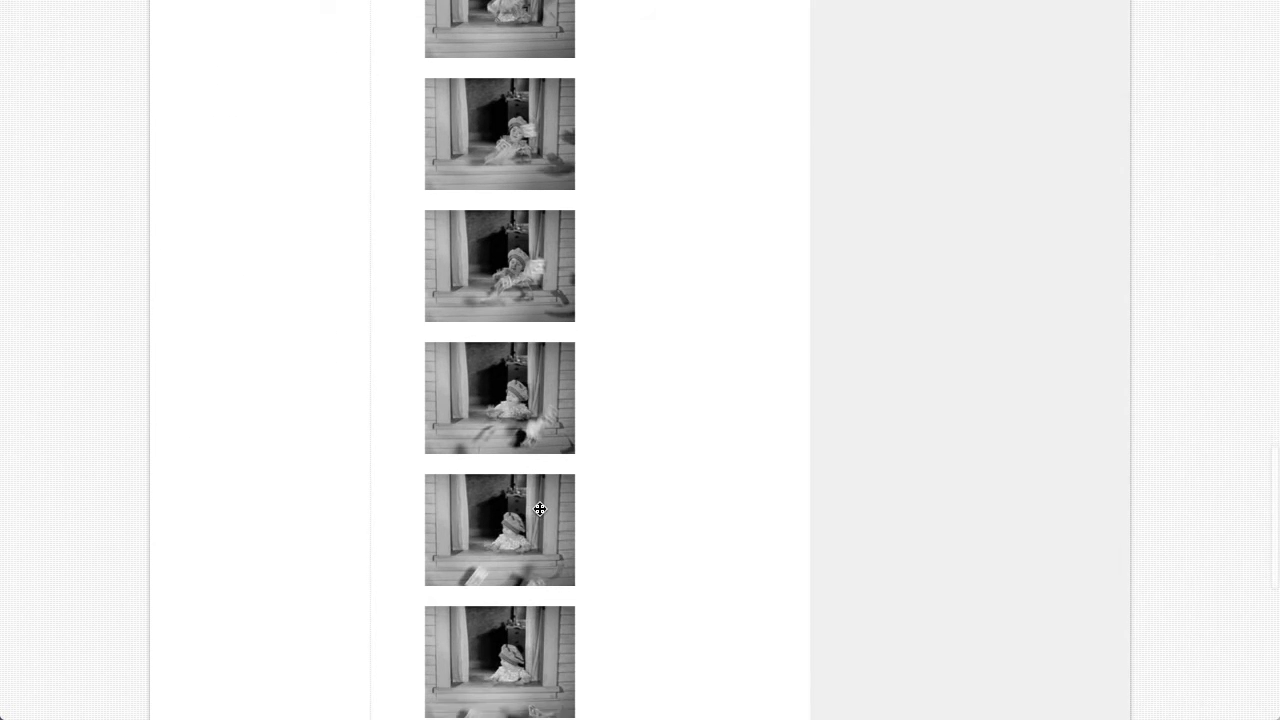
scroll(538, 507, "up", 10)
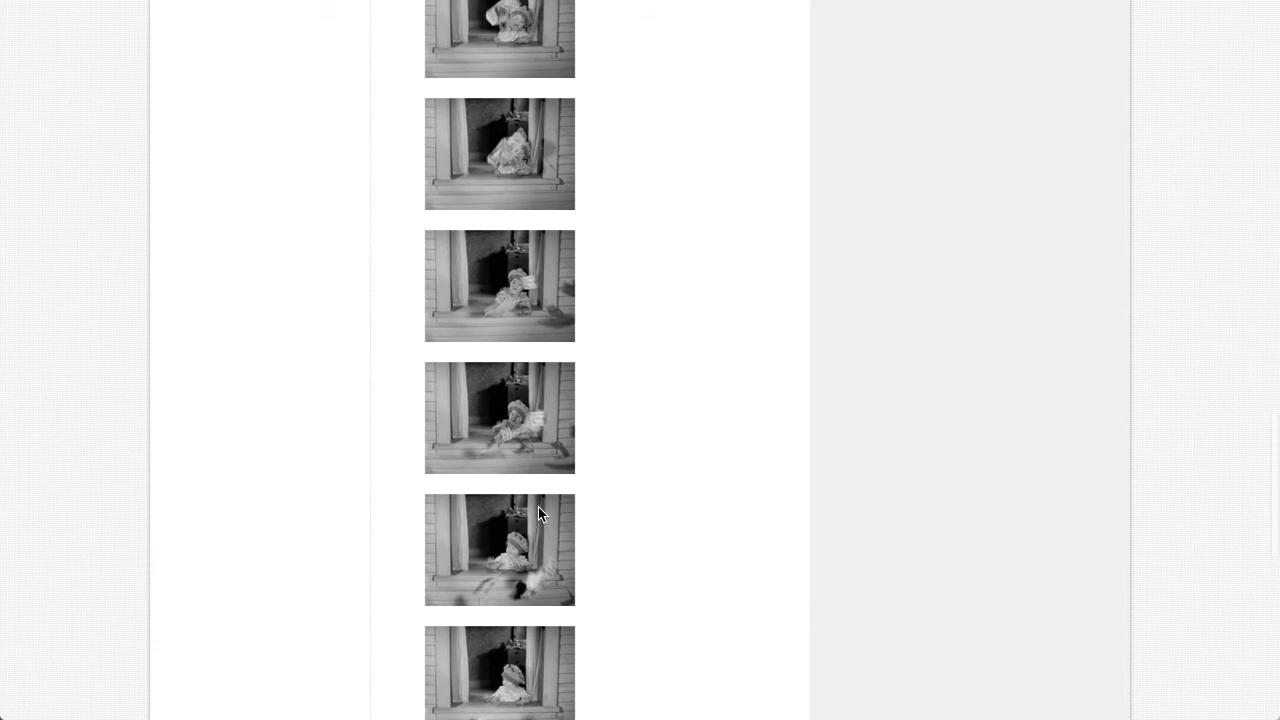
scroll(617, 355, "up", 10)
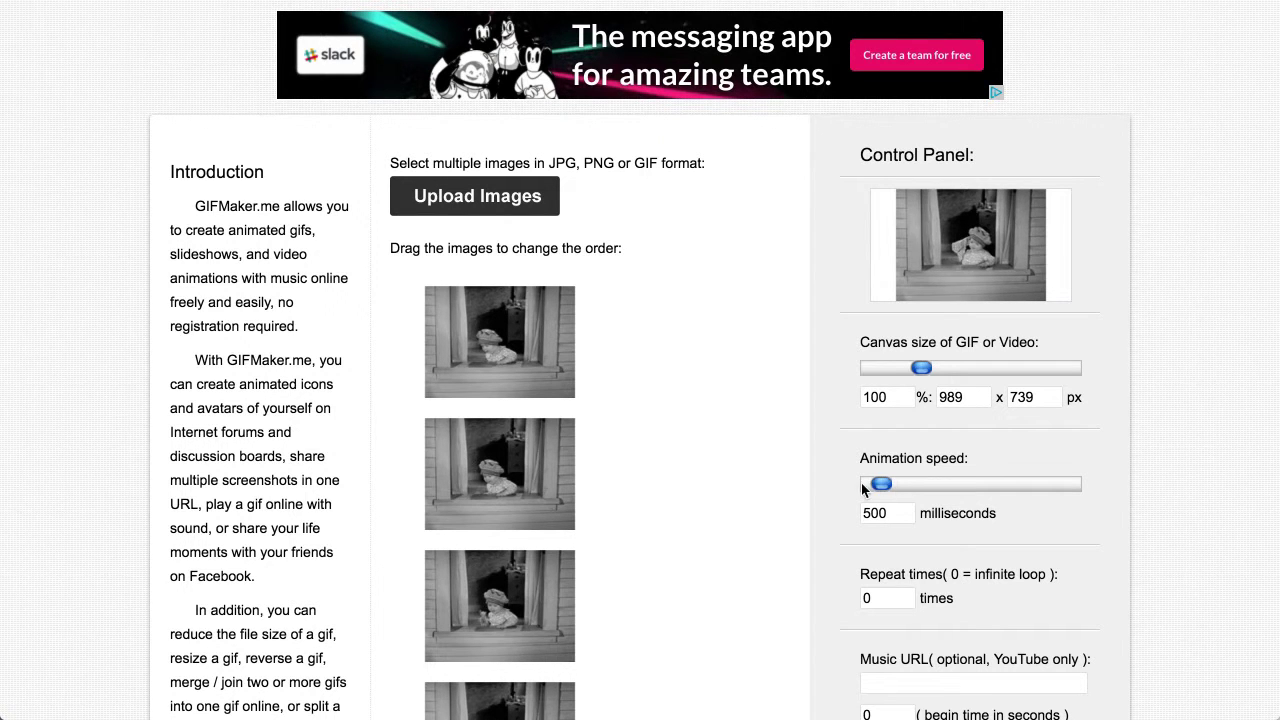
Set the animation speed to 100 milliseconds.
double_click(900, 513)
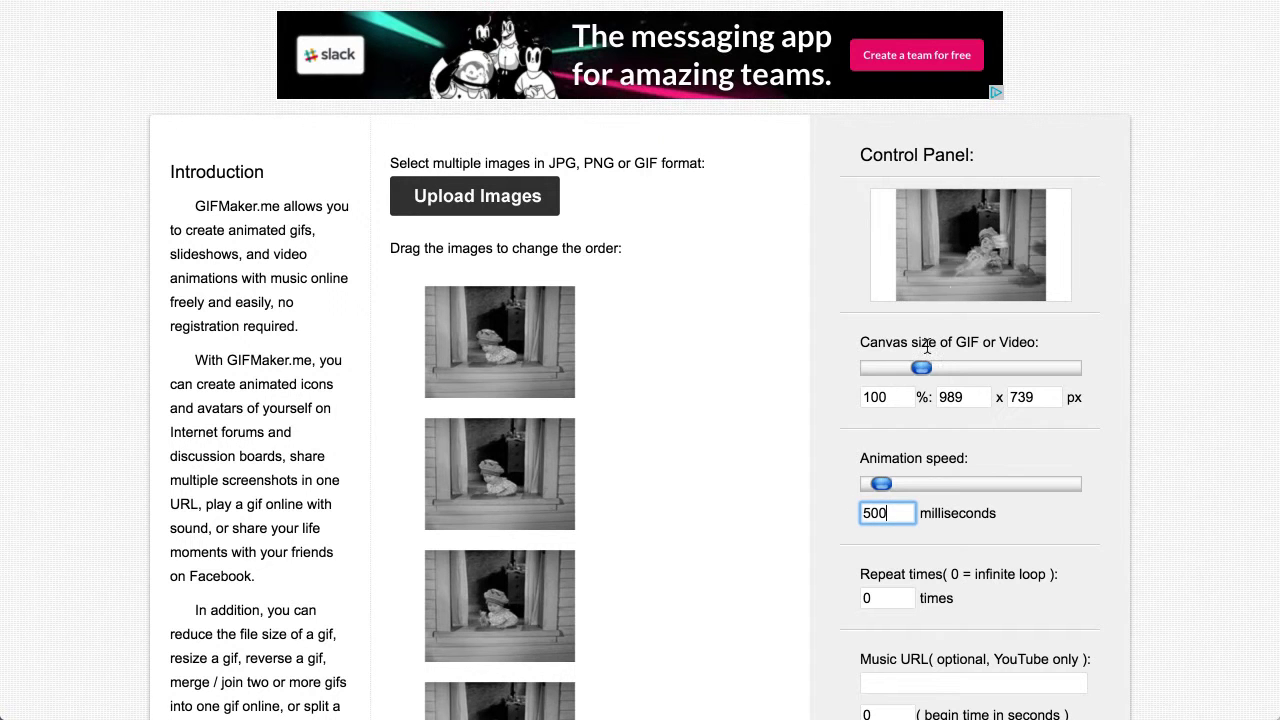
left_click_drag(893, 513, 857, 512)
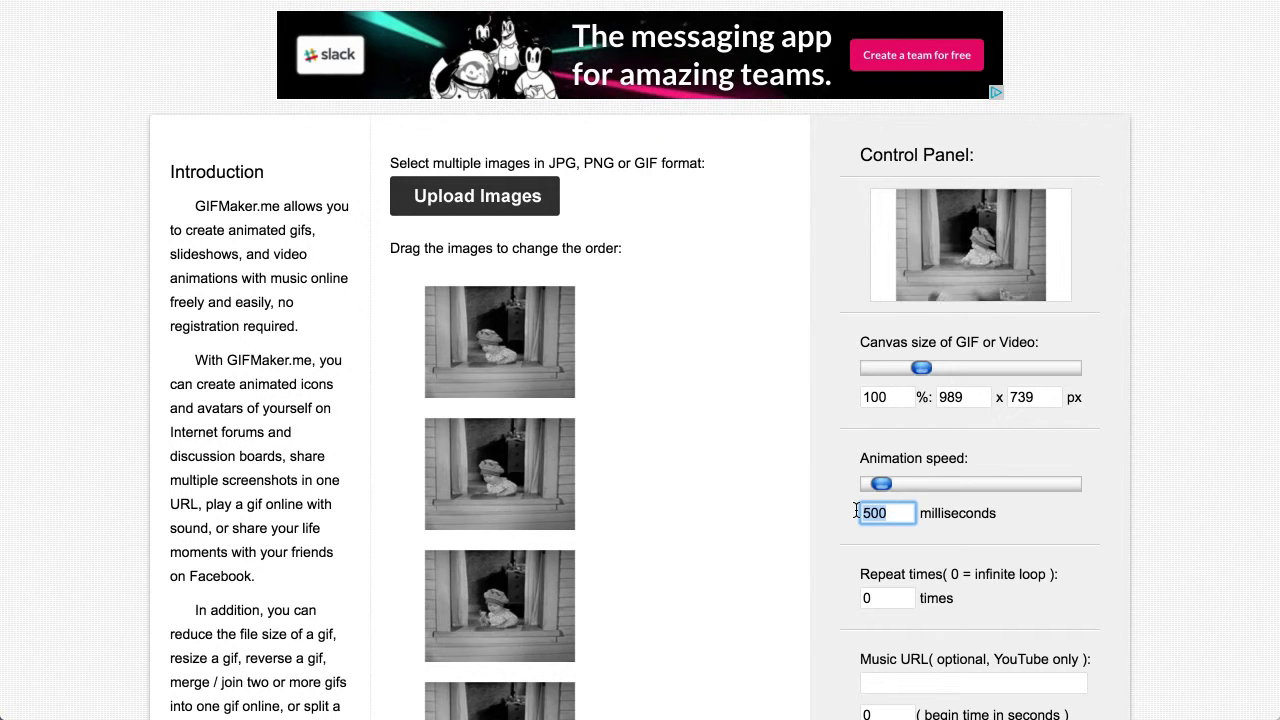
type("30")
left_click_drag(895, 514, 823, 513)
type("100")
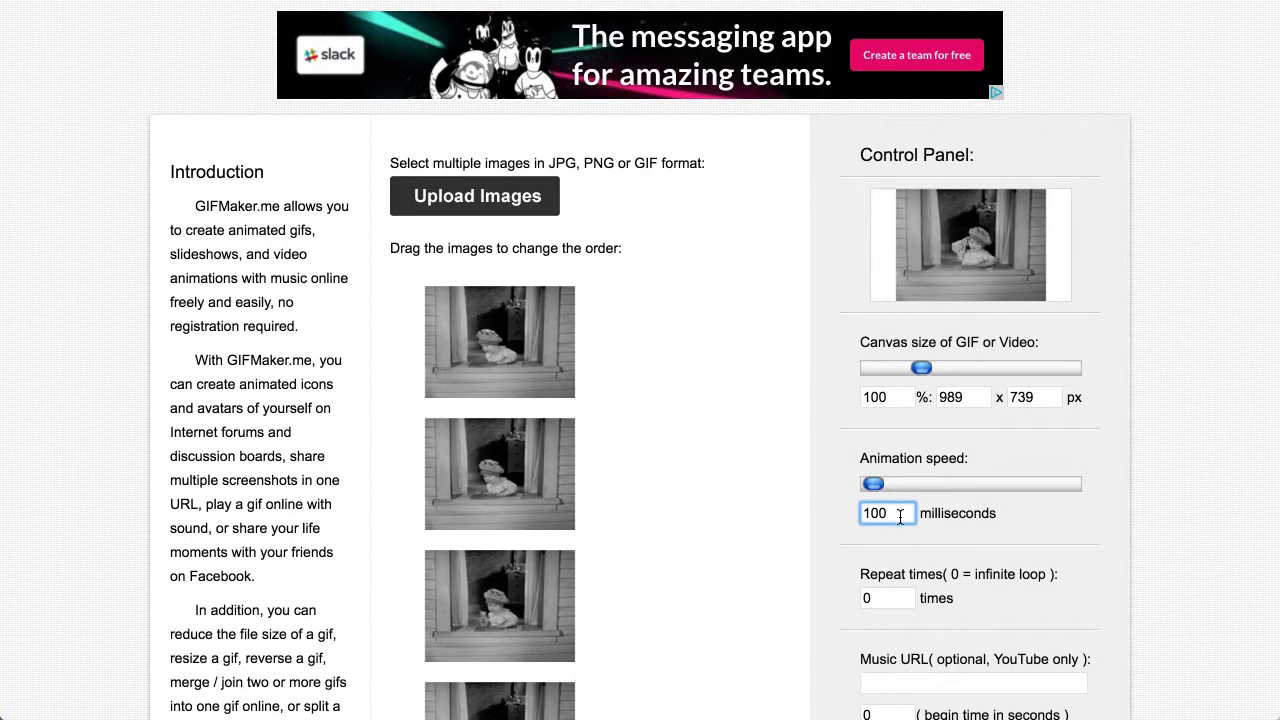
Set the animation speed to 70 milliseconds and create the GIF animation from the uploaded frames.
left_click_drag(884, 513, 803, 517)
type("70")
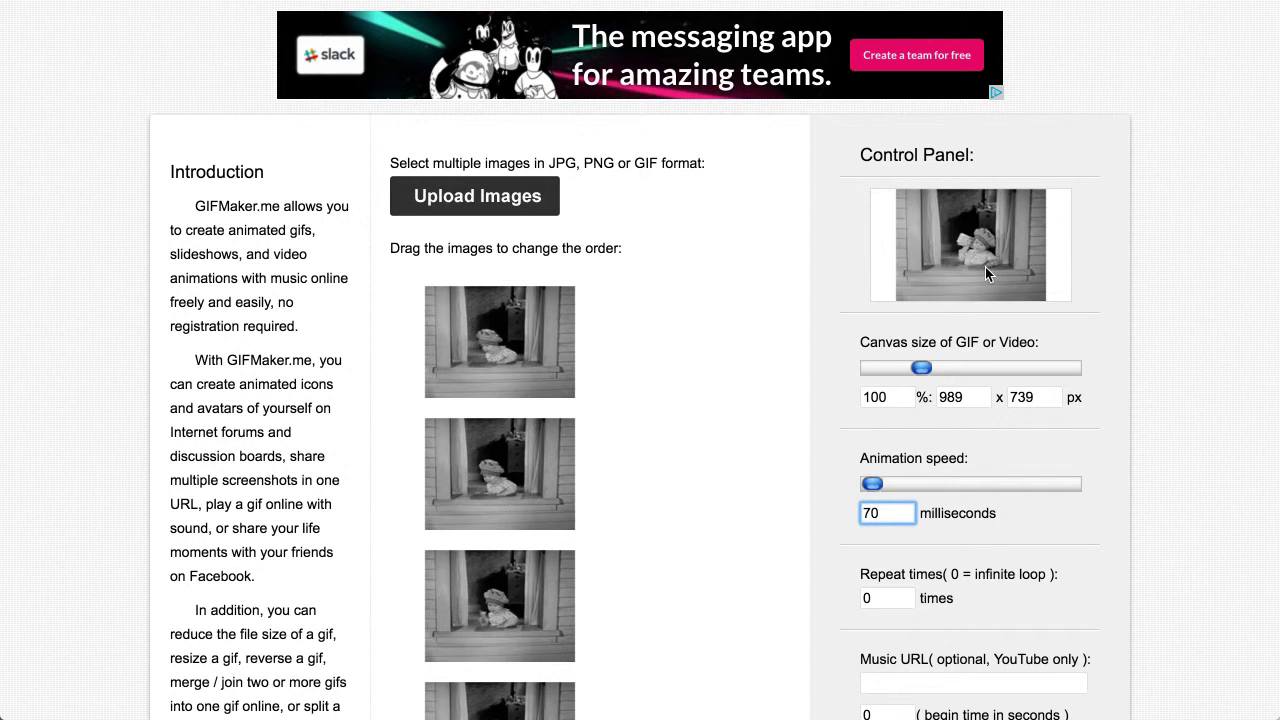
scroll(1025, 407, "down", 3)
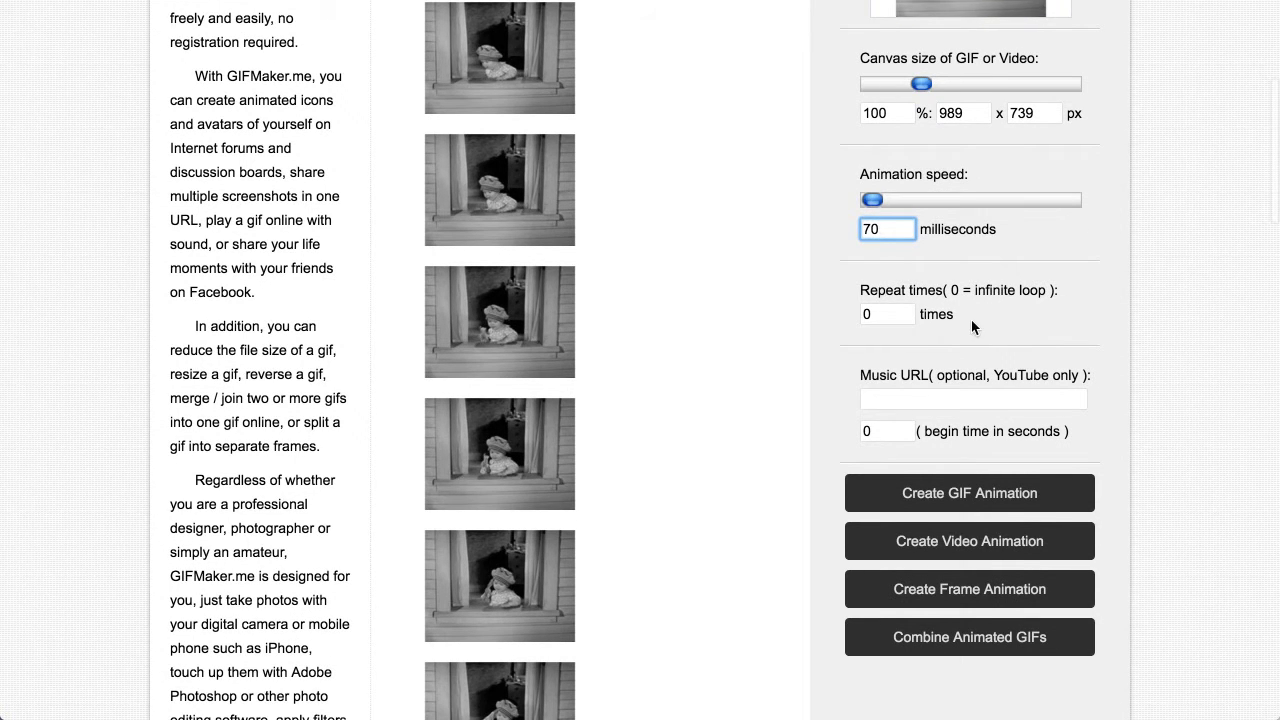
scroll(975, 305, "down", 1)
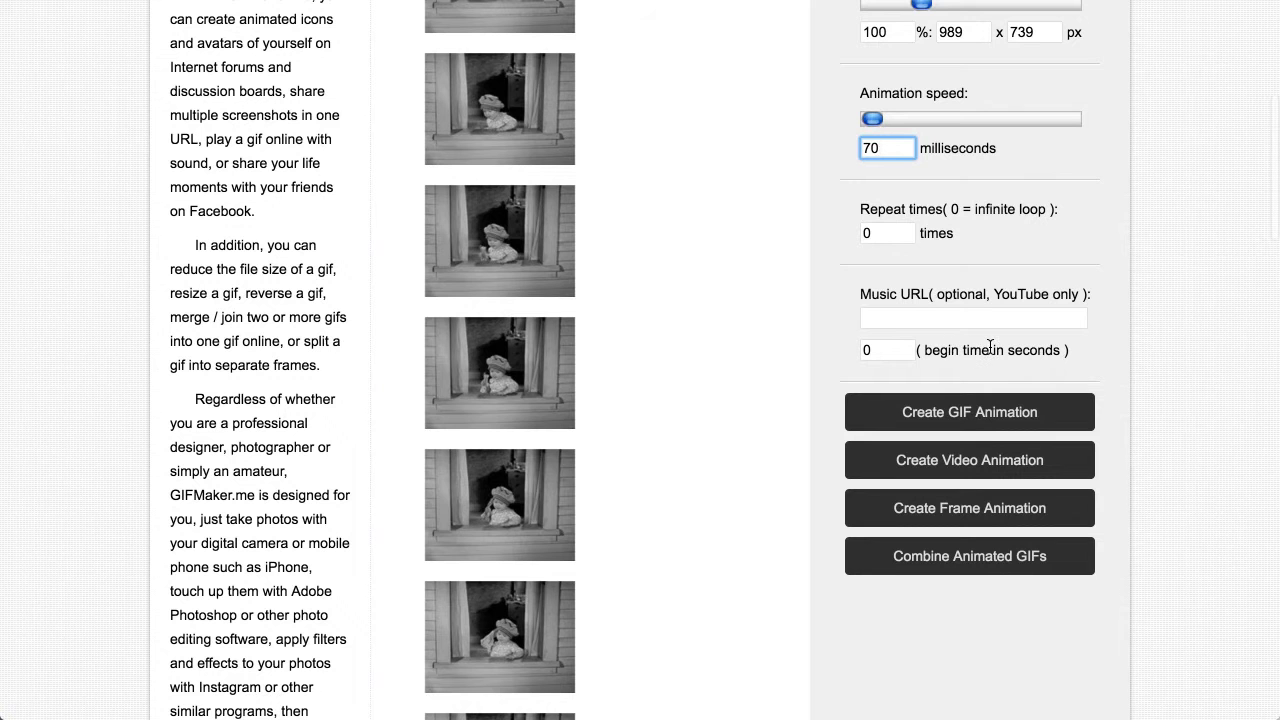
left_click(967, 416)
Download the finished GIF and show the downloaded file in Finder.
scroll(955, 578, "down", 3)
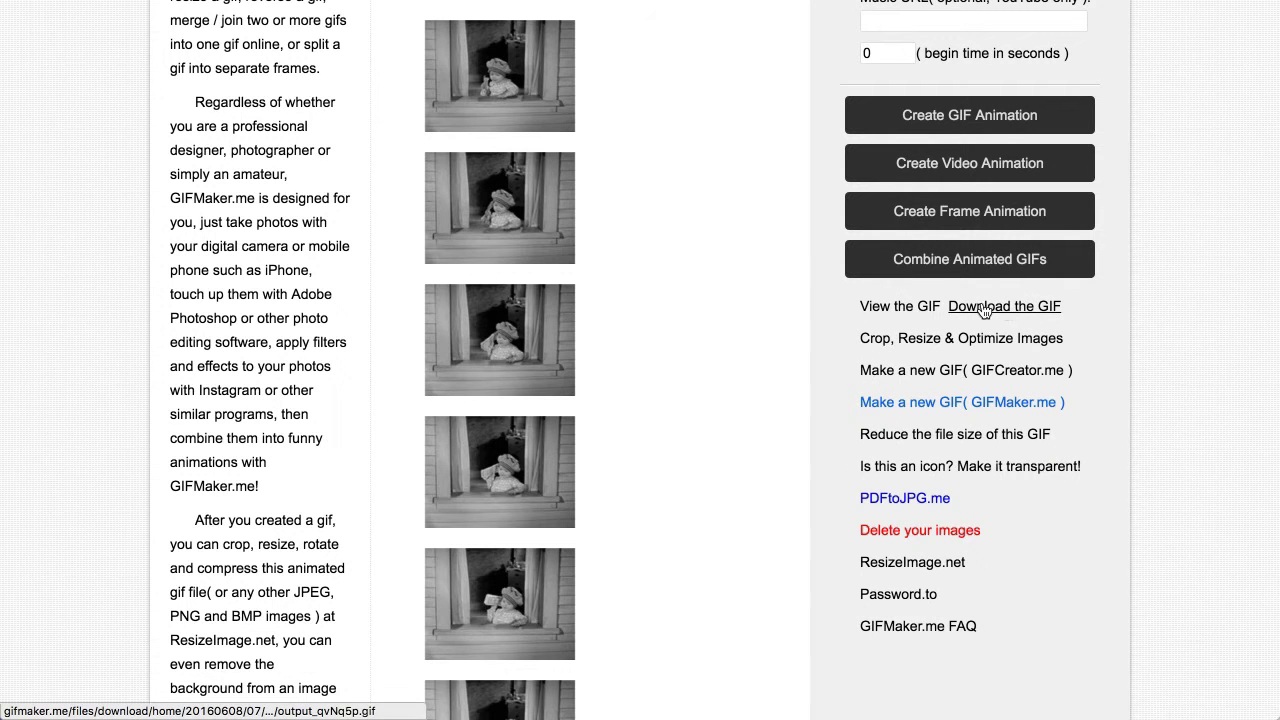
left_click(981, 313)
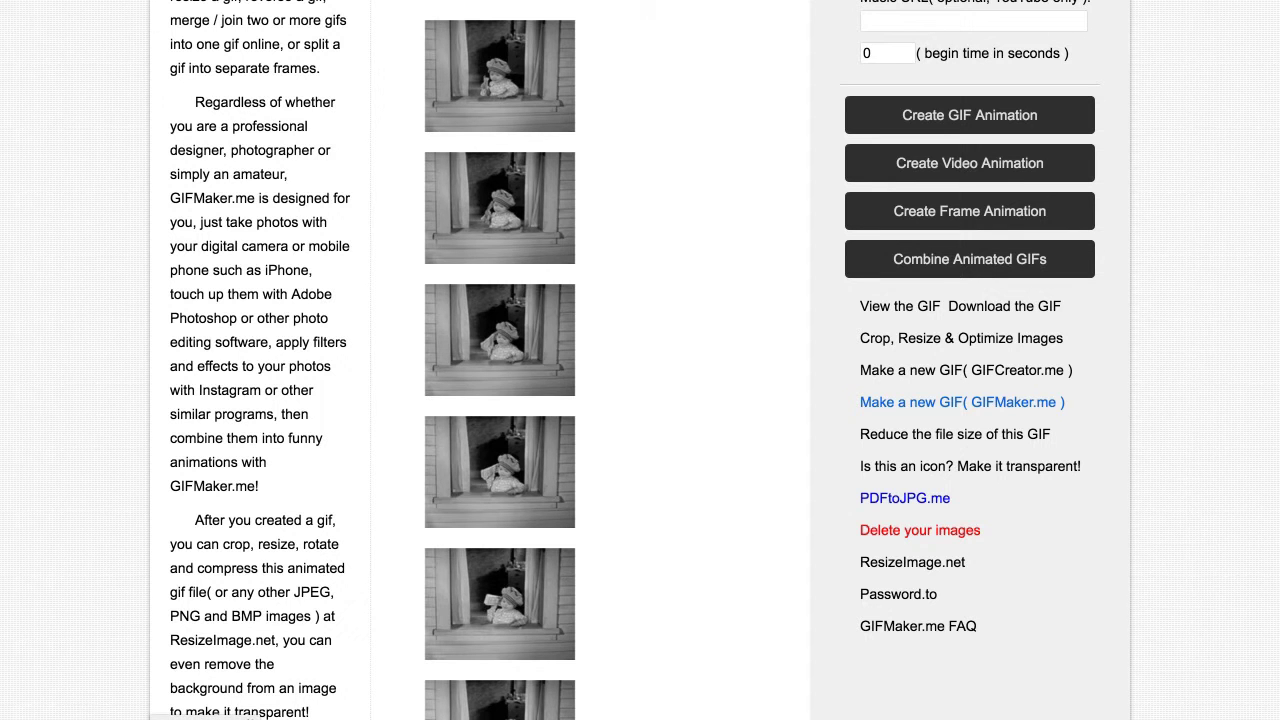
left_click(210, 719)
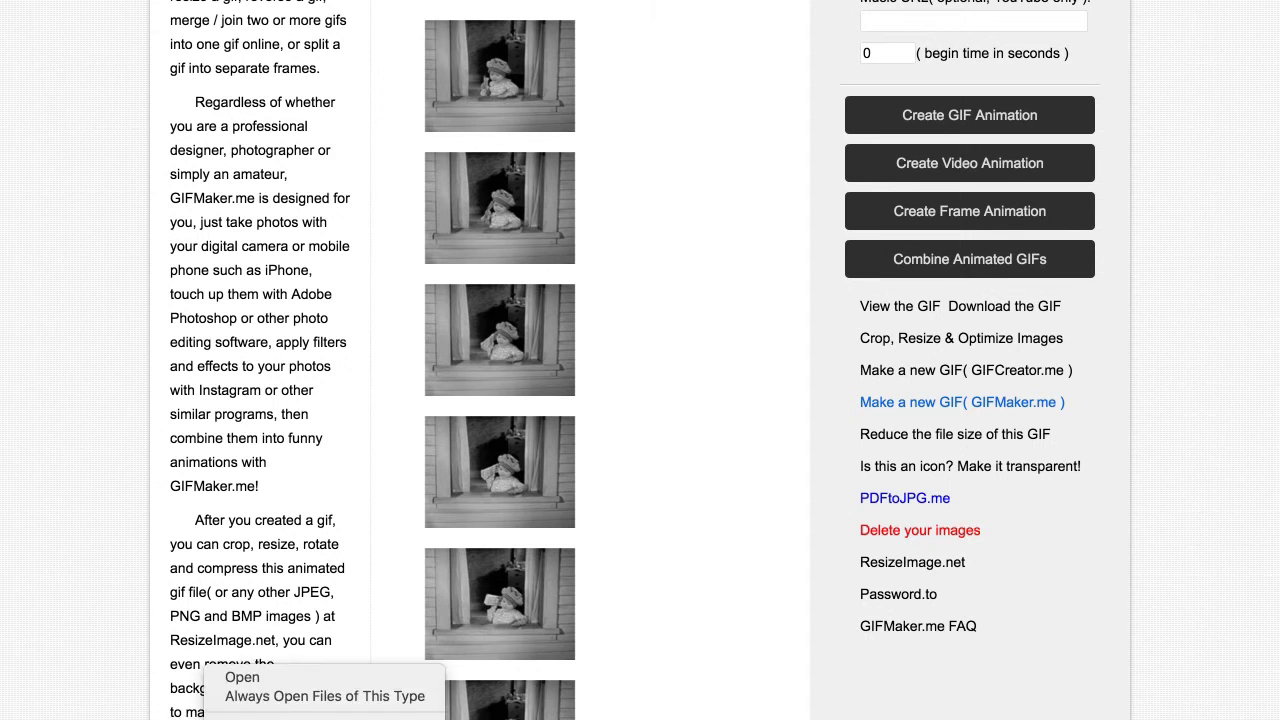
left_click(247, 712)
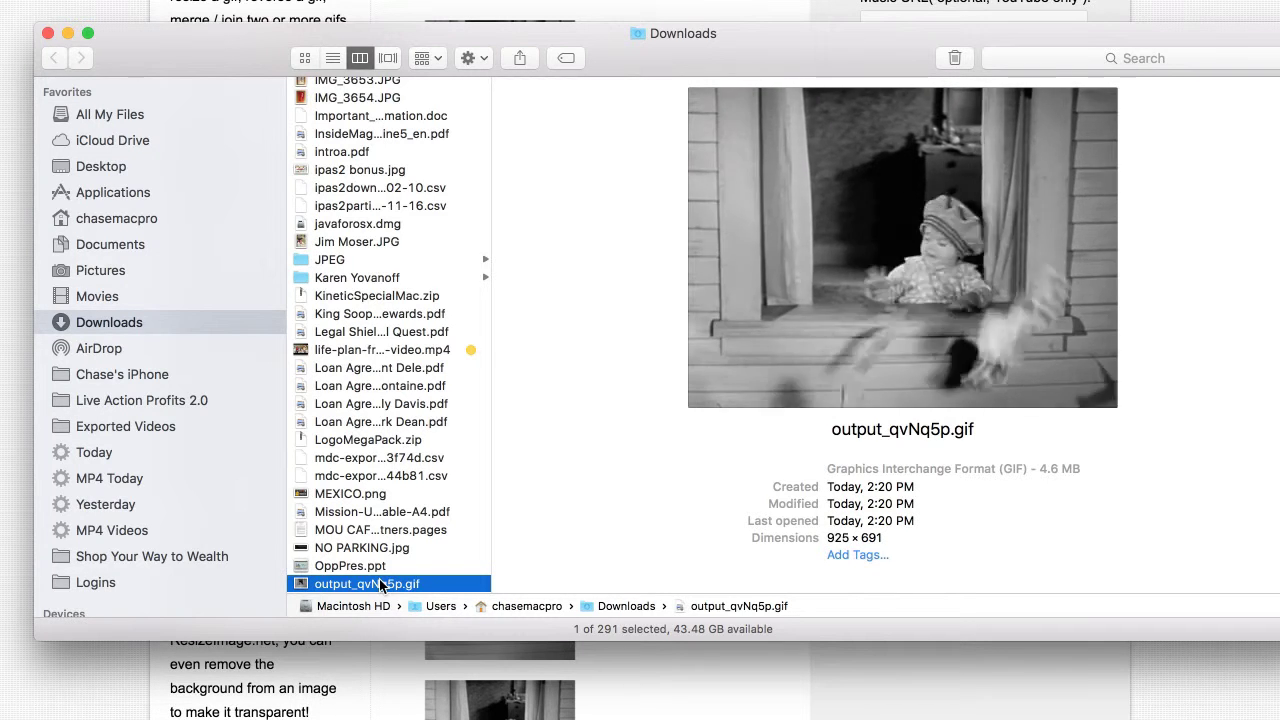
Switch to Keynote with the What it feels like GIF.key presentation and hide the animation settings.
key("super+Tab")
key("super+Tab")
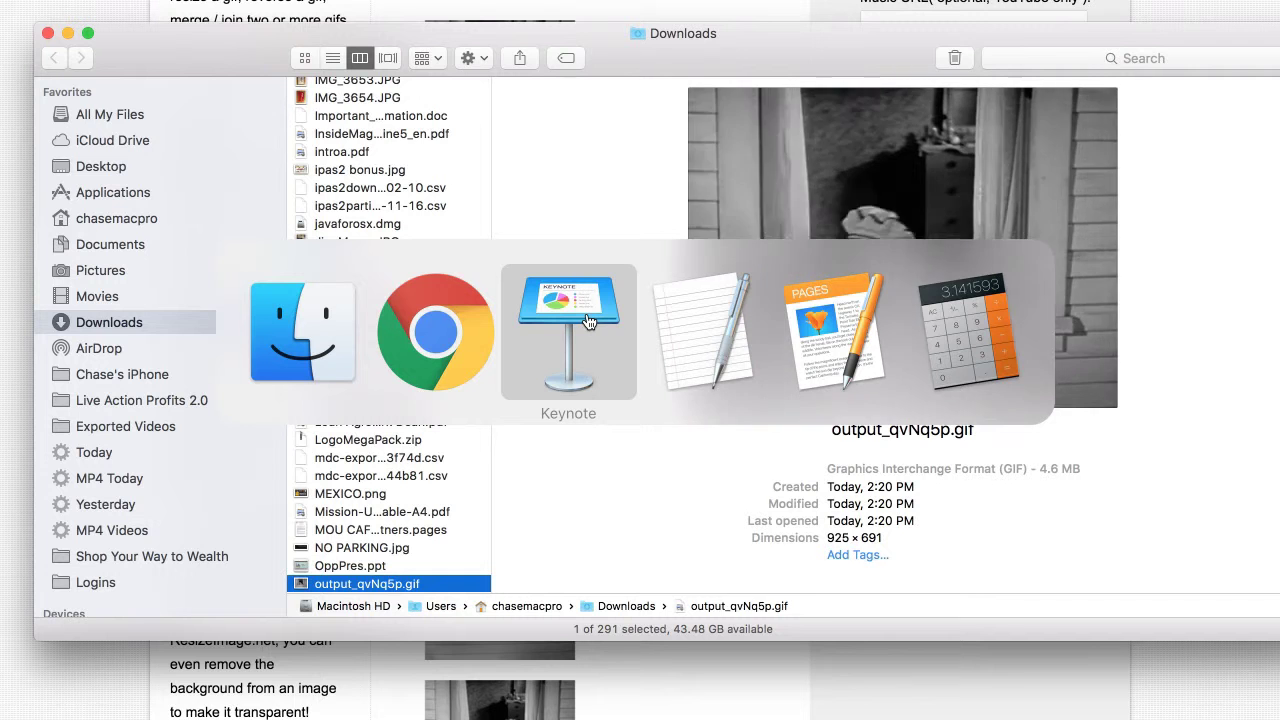
left_click(588, 320)
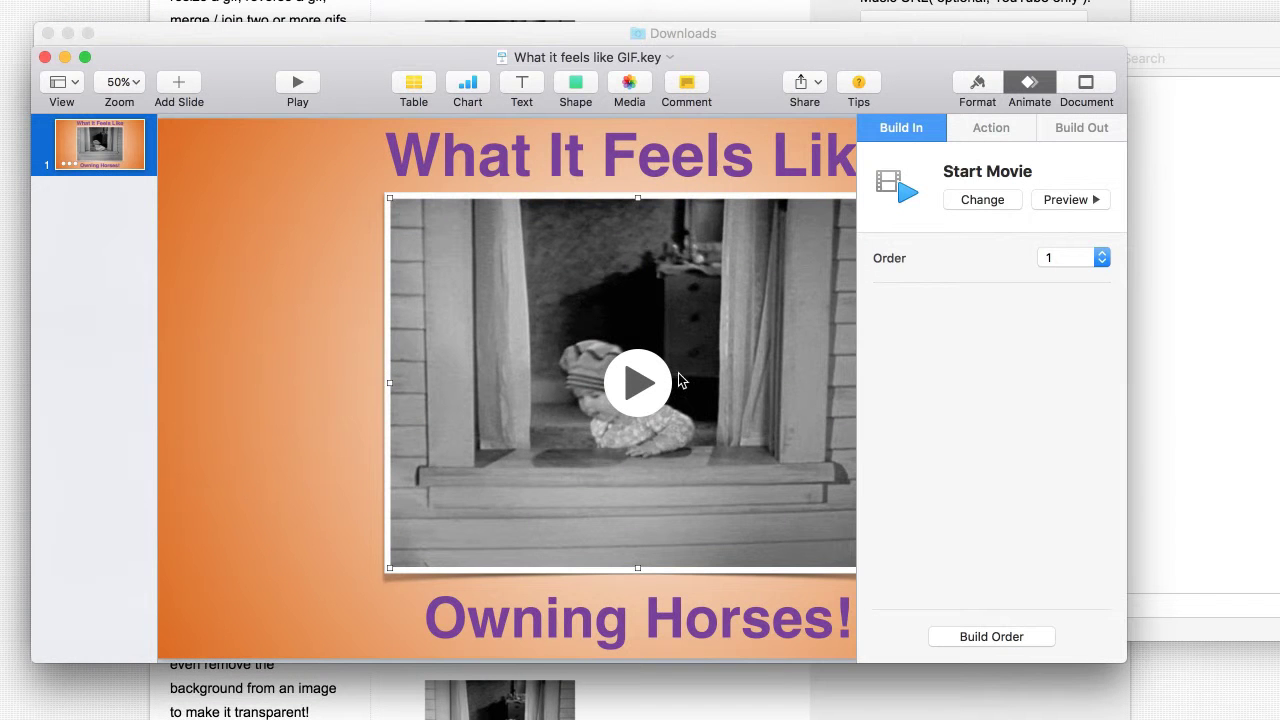
left_click(1038, 96)
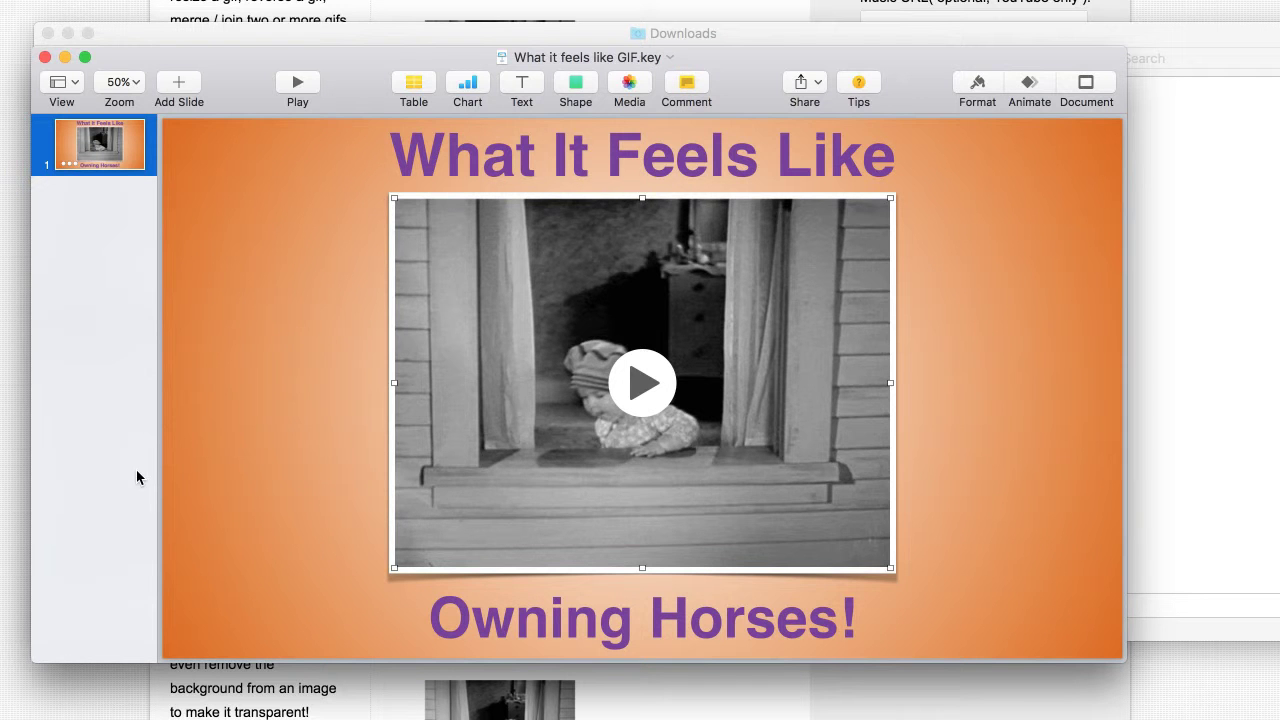
Move the baby movie sideways on the slide, undo the move and deselect the movie.
left_click_drag(507, 295, 399, 315)
key("super+z")
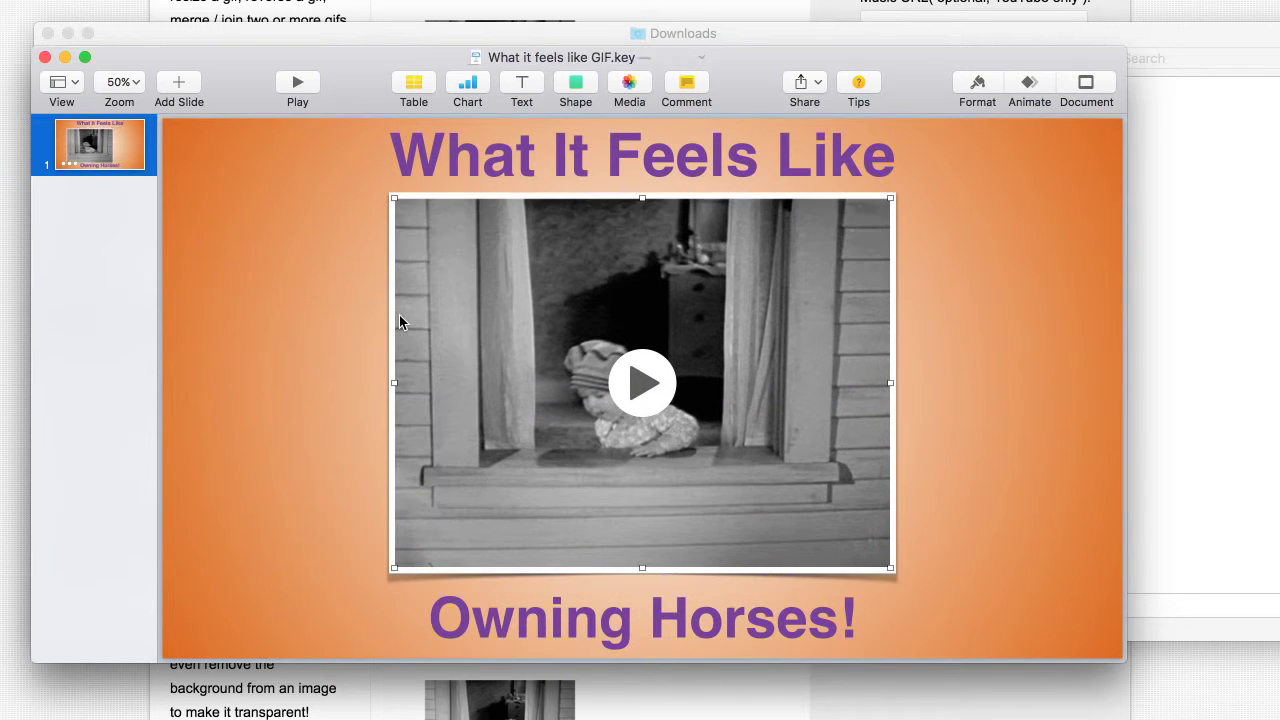
left_click(292, 353)
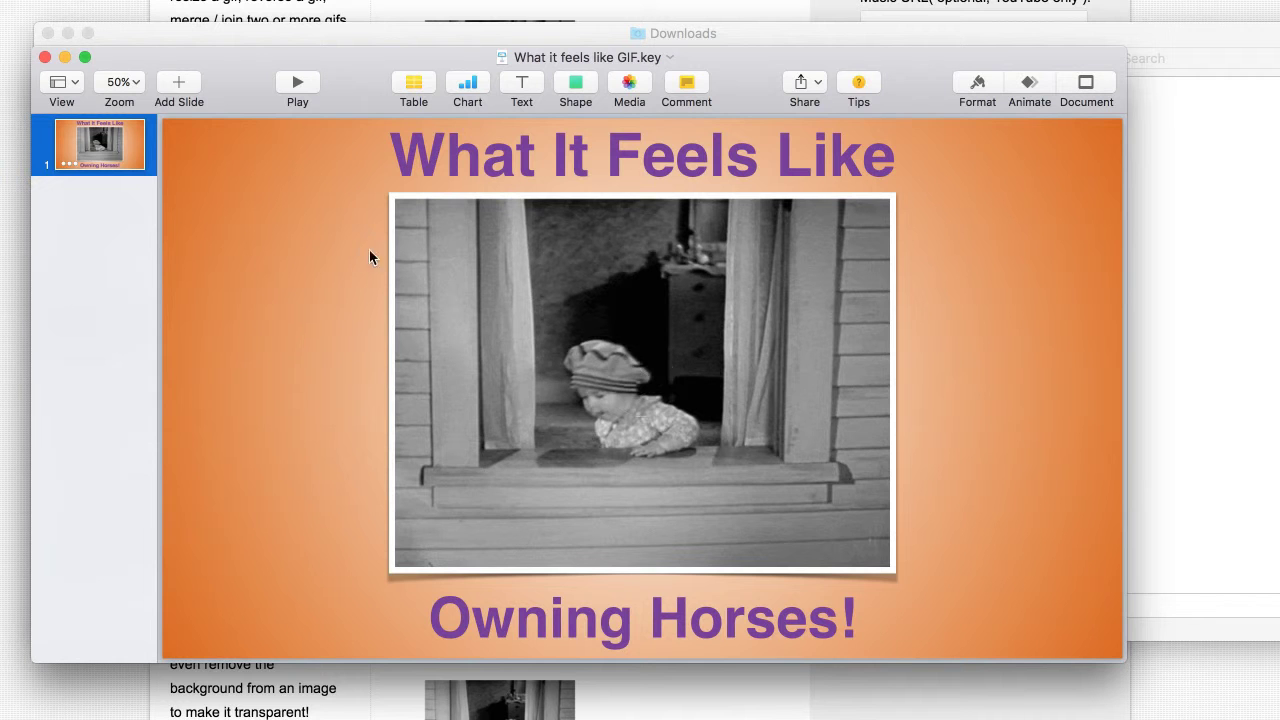
Change the outer colour of the slide's background gradient to blue, hex 0A4EEE, and hide the format settings.
left_click(980, 86)
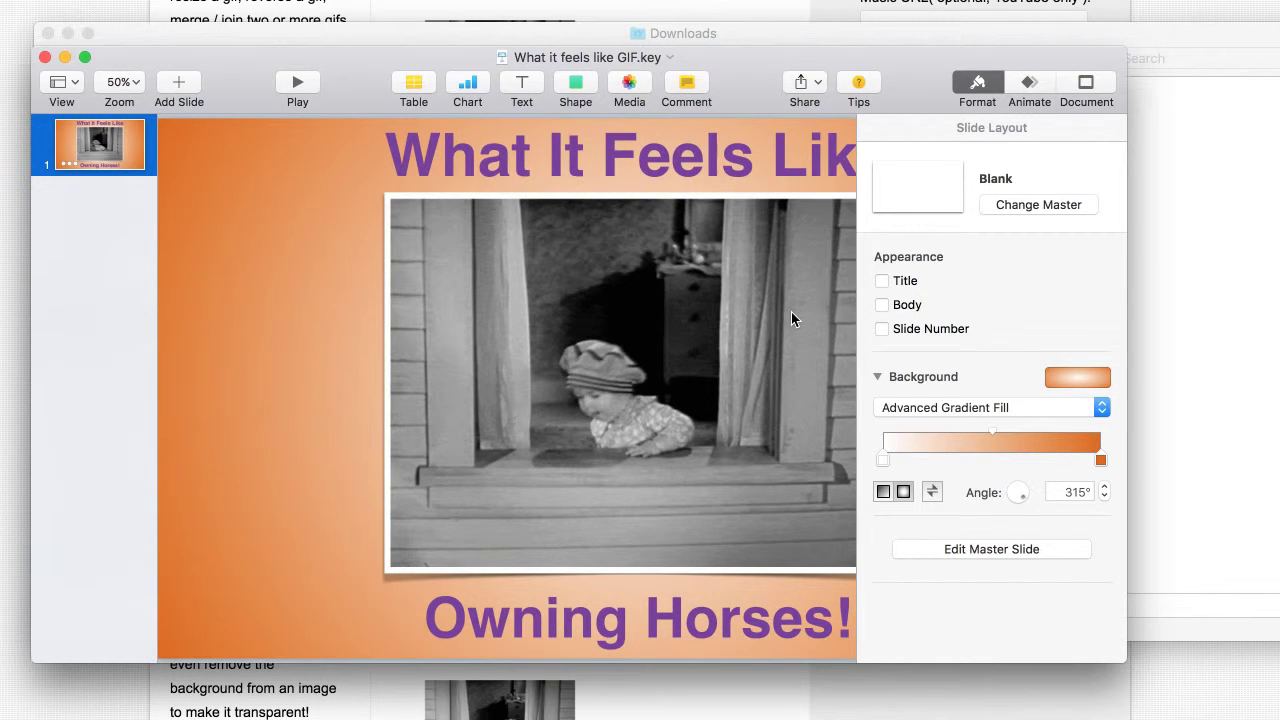
scroll(791, 312, "down", 3)
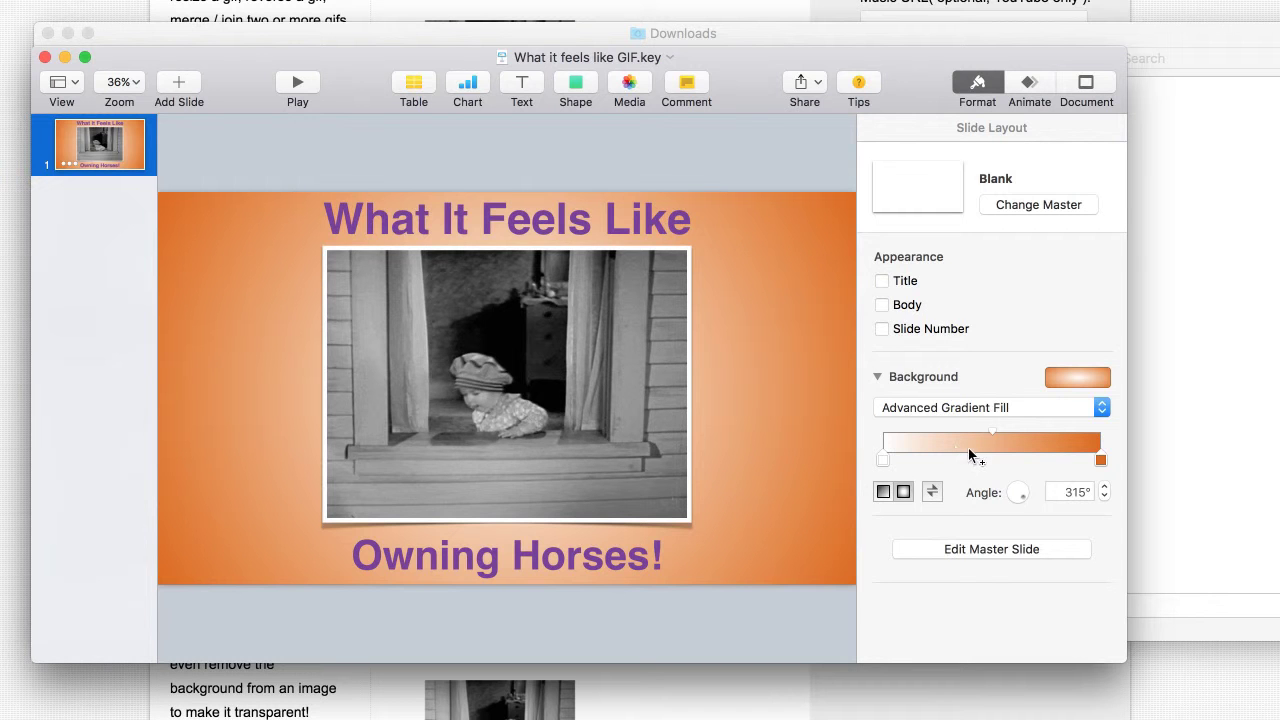
double_click(1101, 461)
left_click(1103, 442)
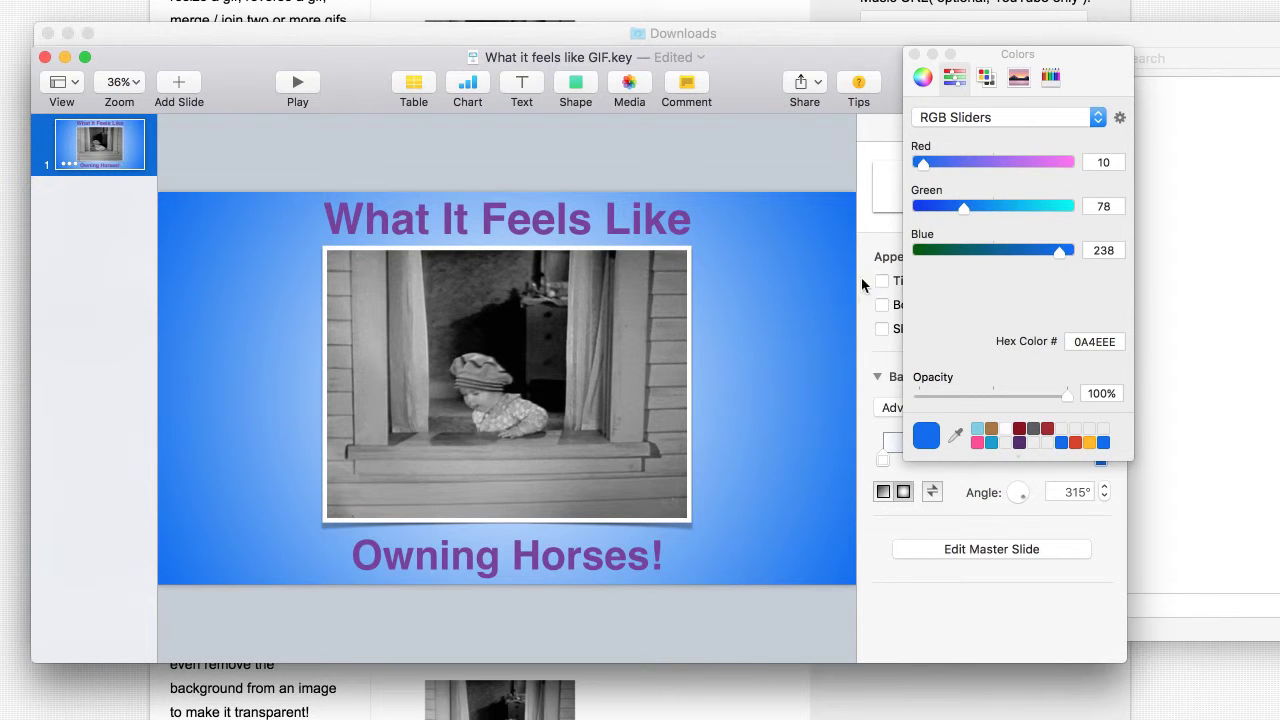
left_click(914, 54)
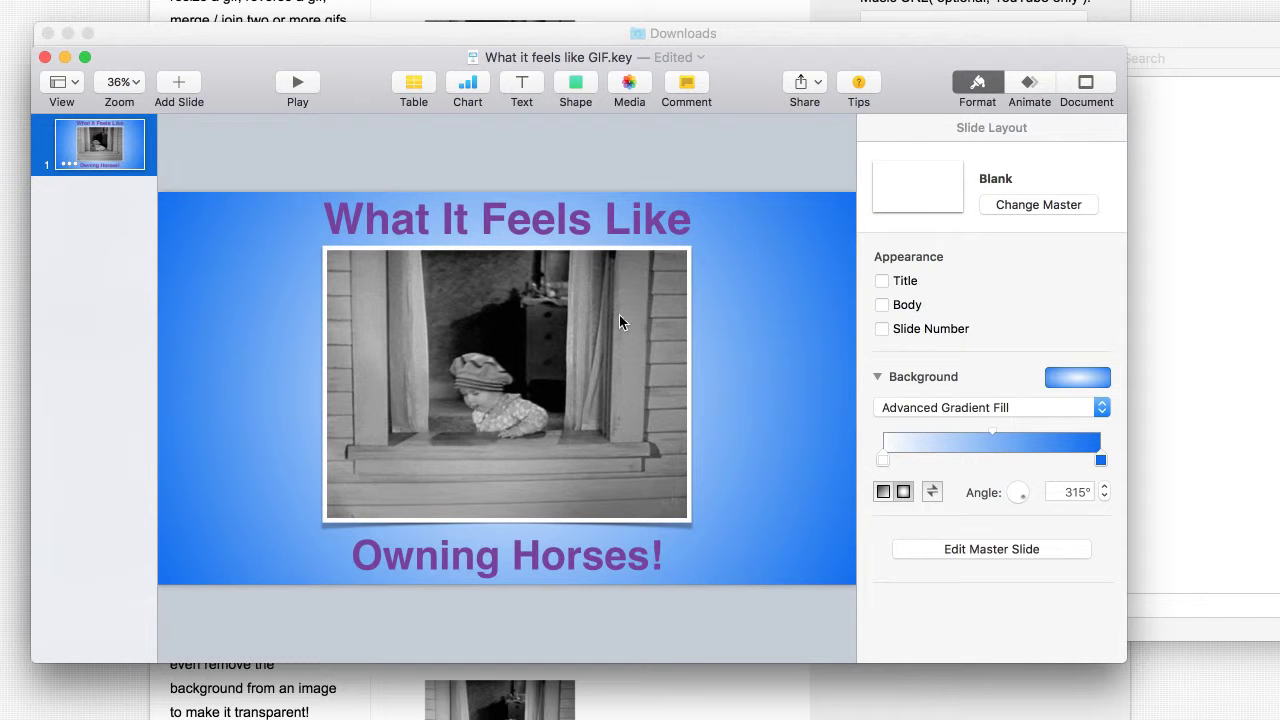
left_click(984, 86)
Set the font colour of both text lines, "What It Feels Like" and "Owning Horses!", to red.
left_click(707, 211)
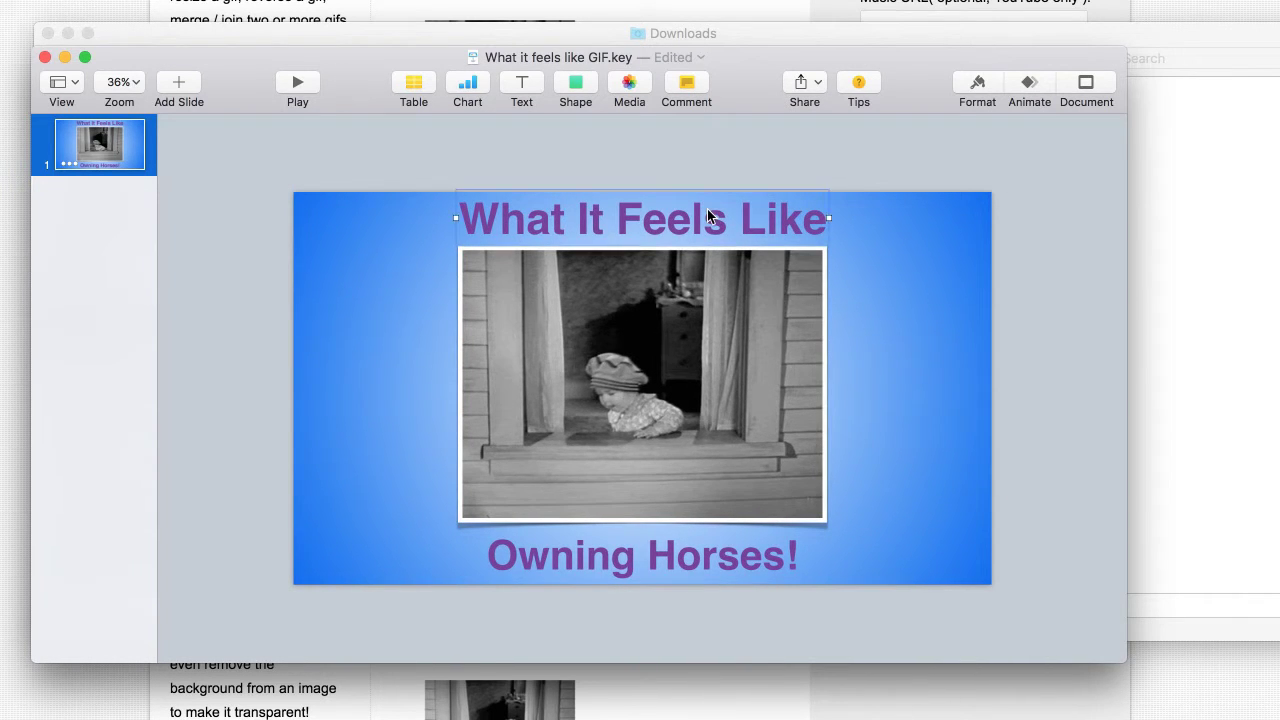
left_click(625, 571, "shift")
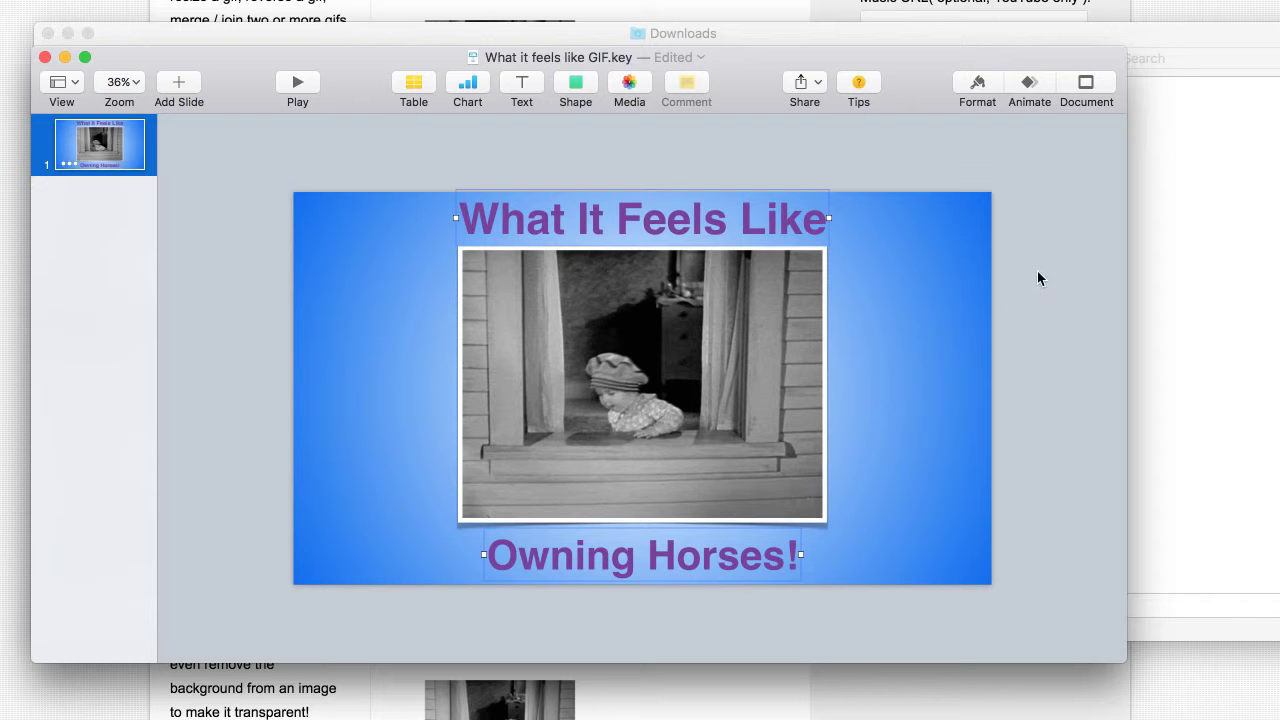
left_click(977, 88)
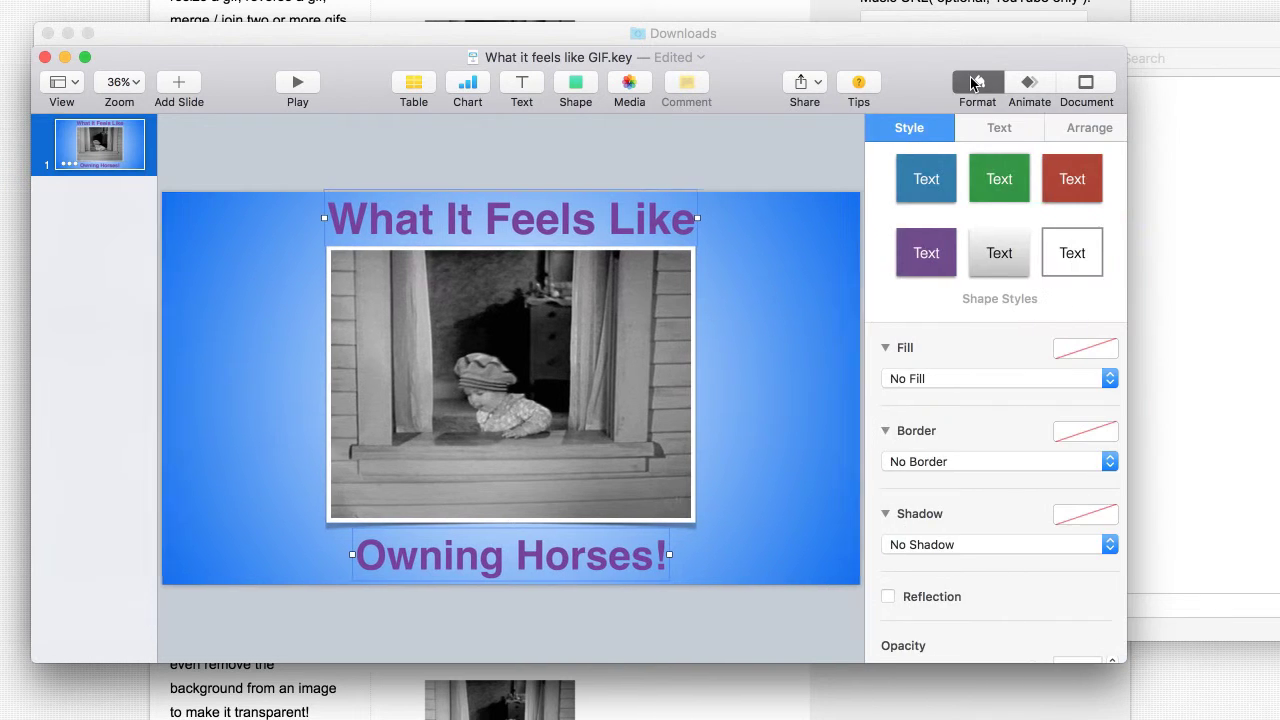
left_click(997, 129)
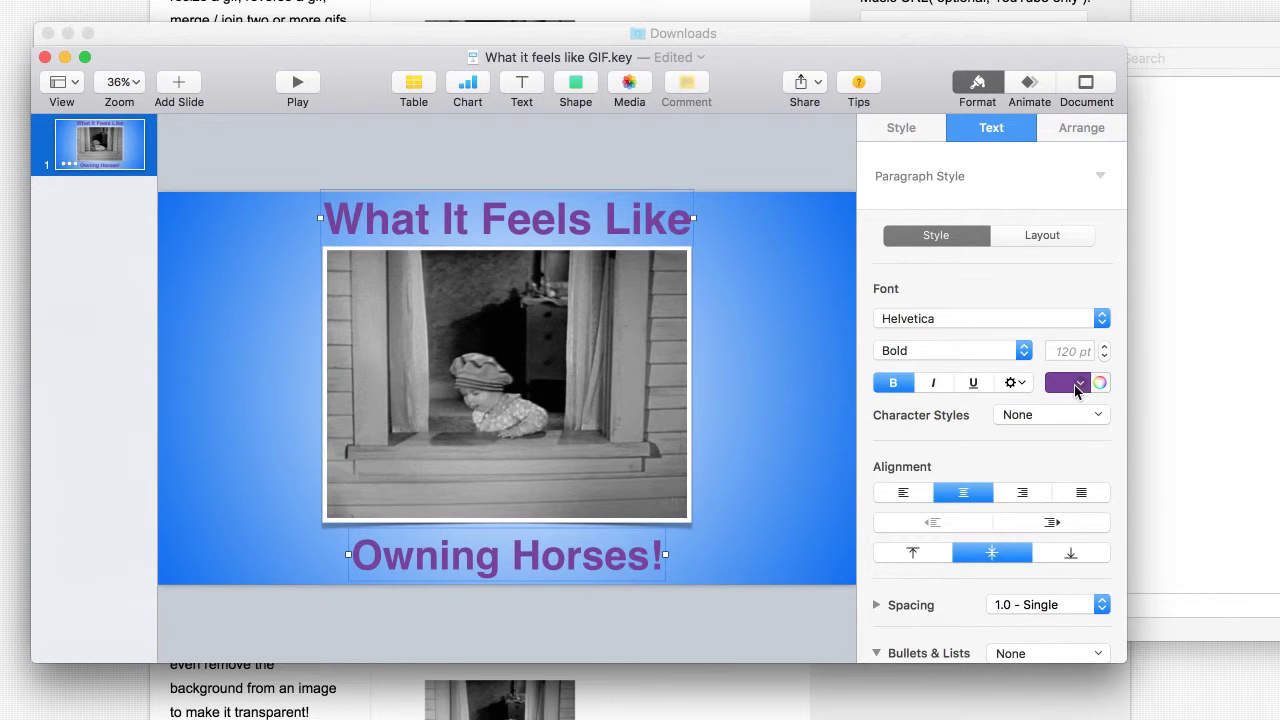
left_click(1075, 386)
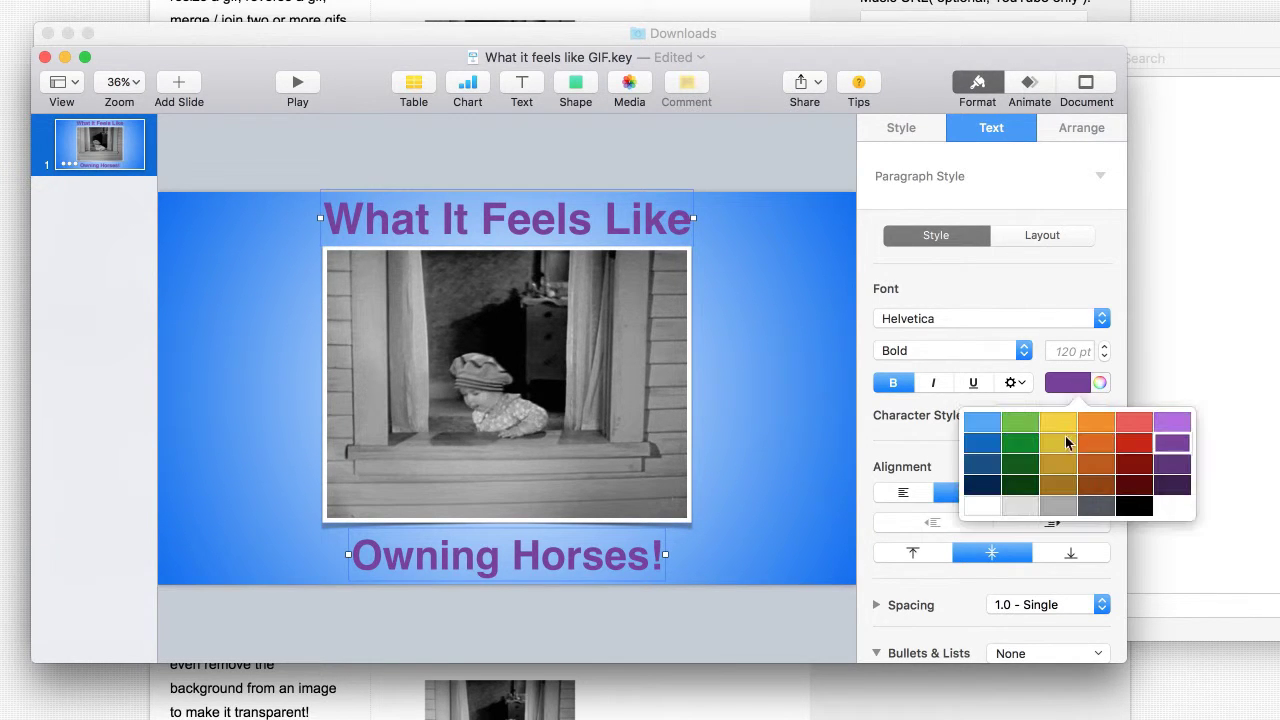
left_click(1132, 444)
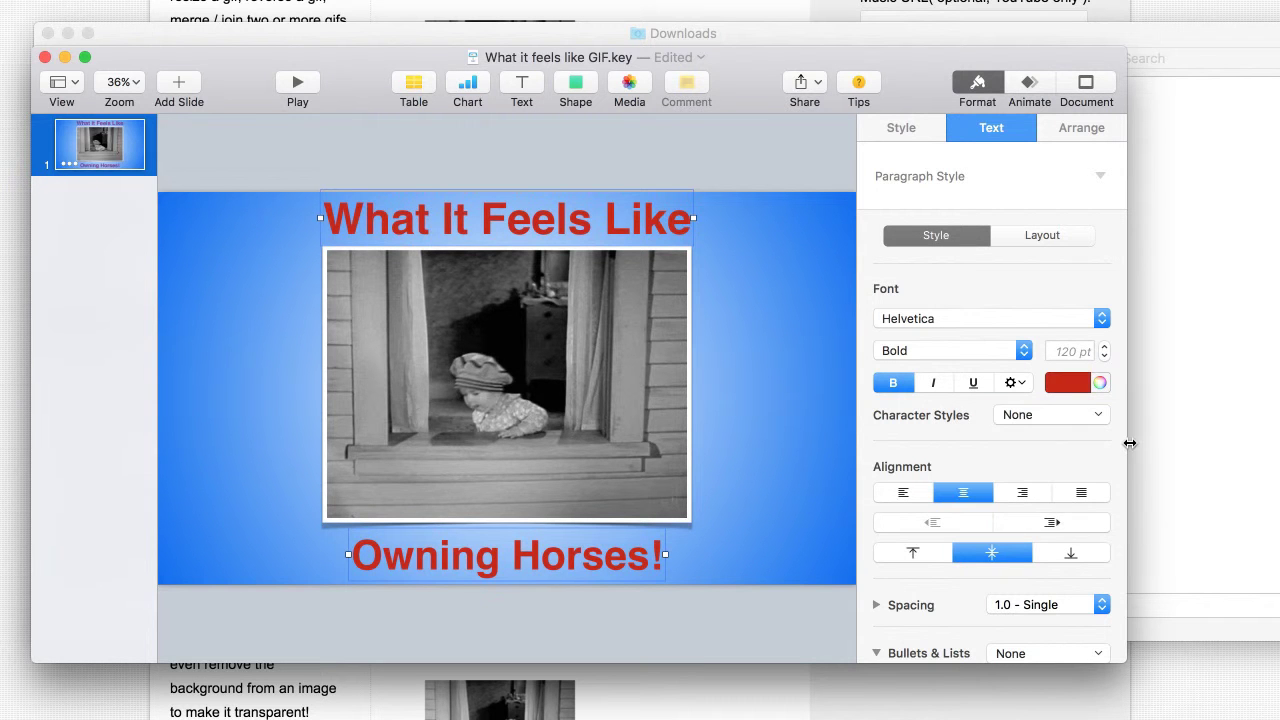
left_click(767, 162)
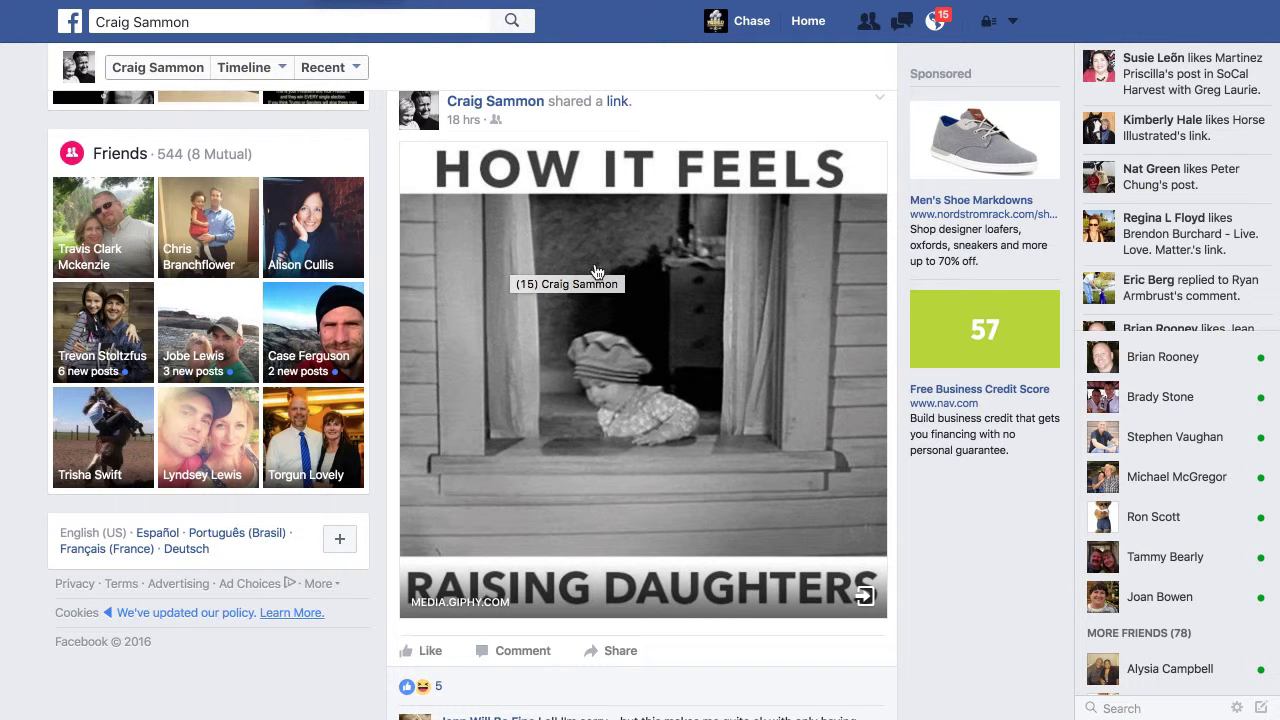
Return to Keynote and check the start and delay settings of the Start Movie and Stop Movie builds.
key("super+Tab")
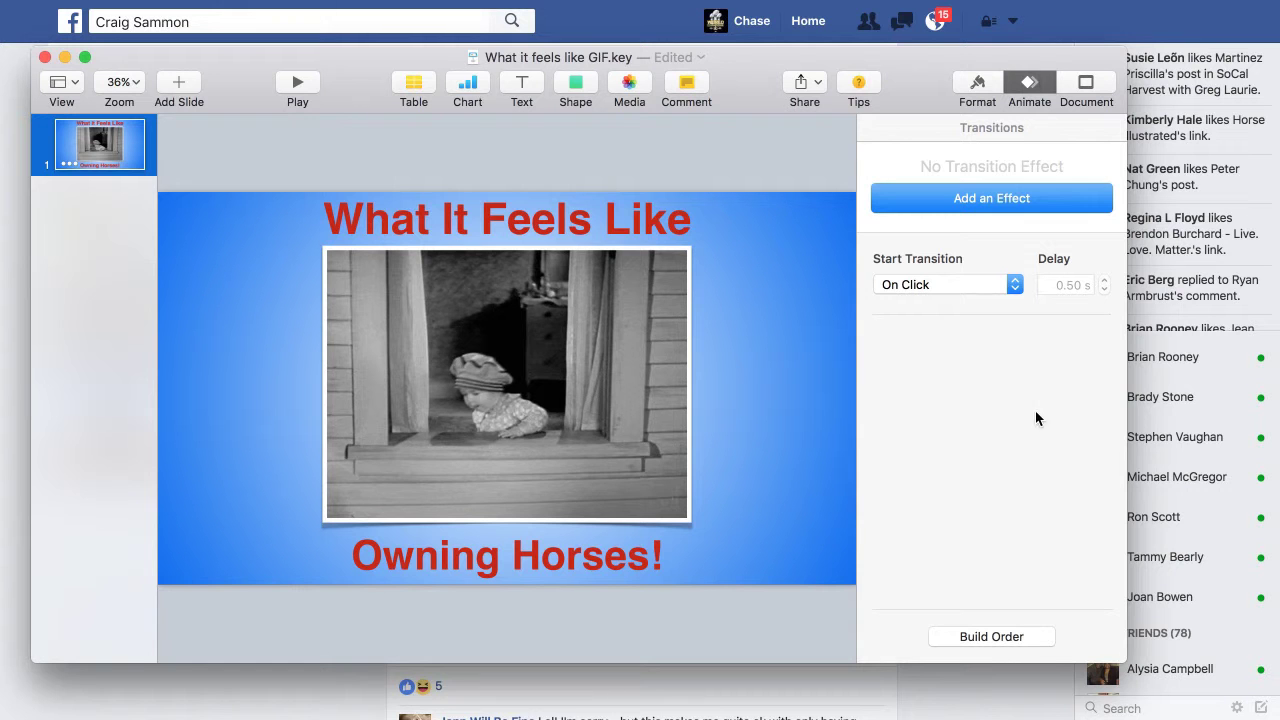
left_click(975, 637)
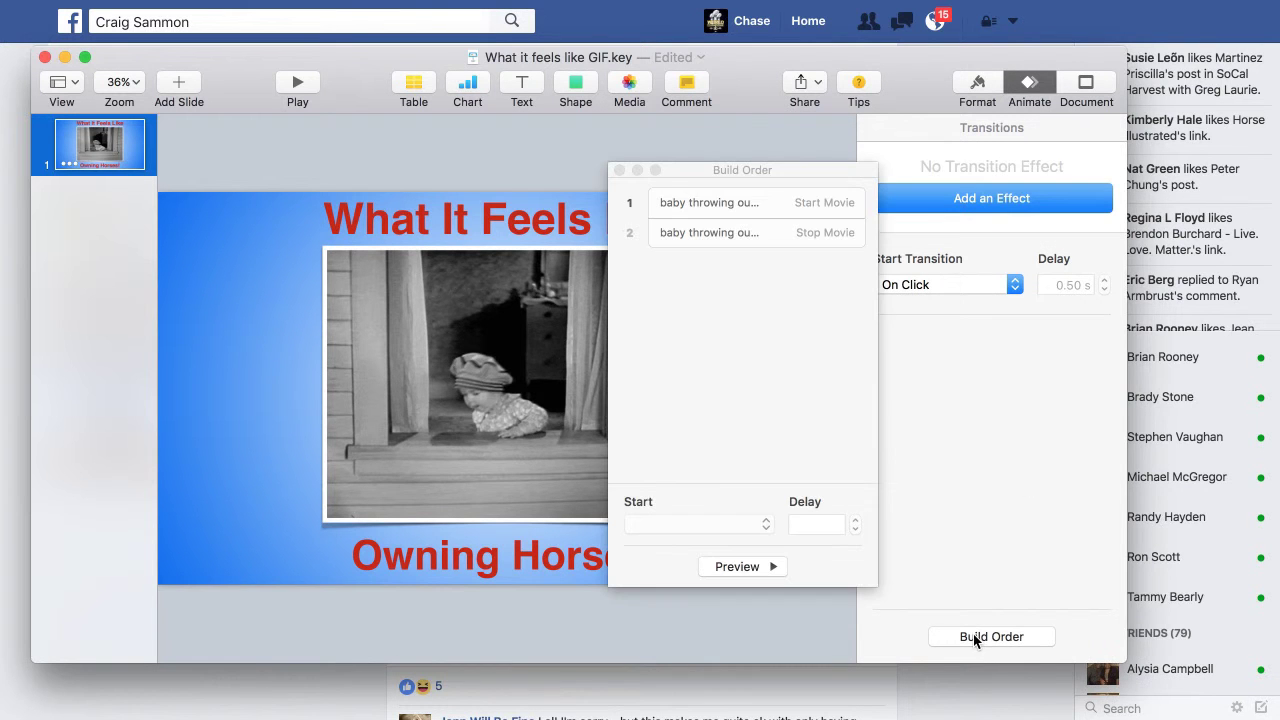
left_click(737, 202)
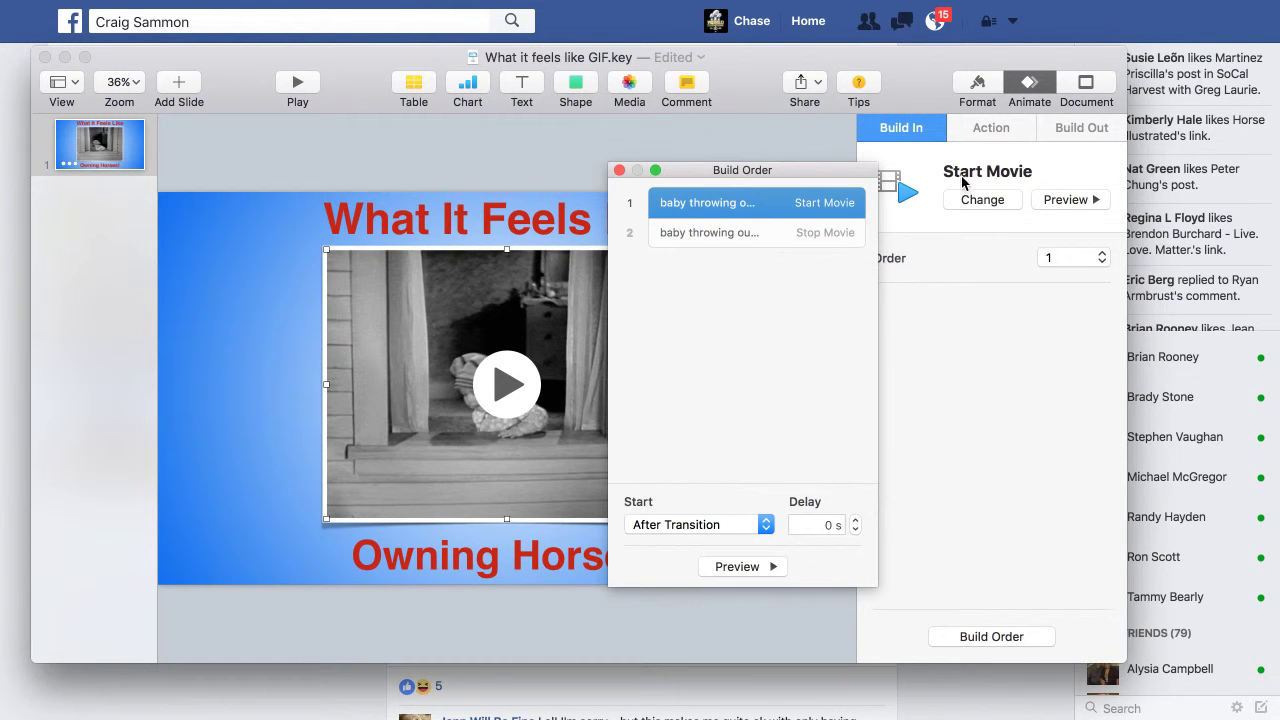
left_click(757, 239)
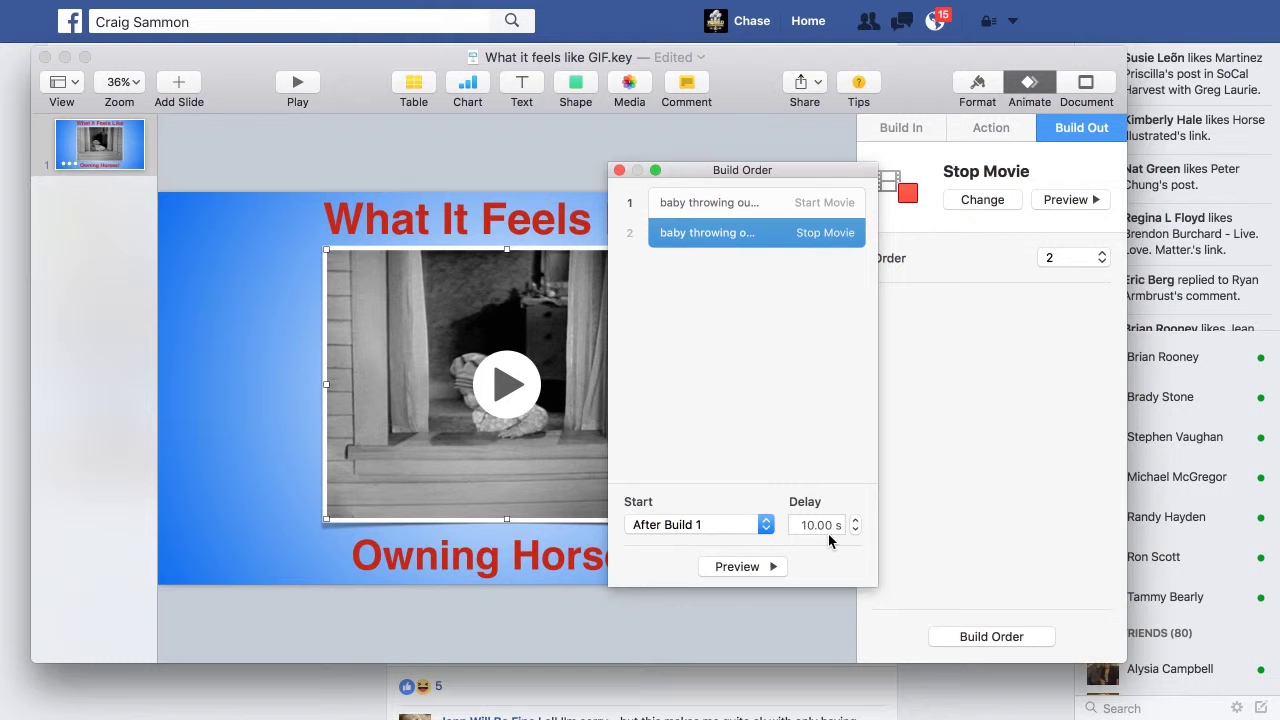
left_click(620, 171)
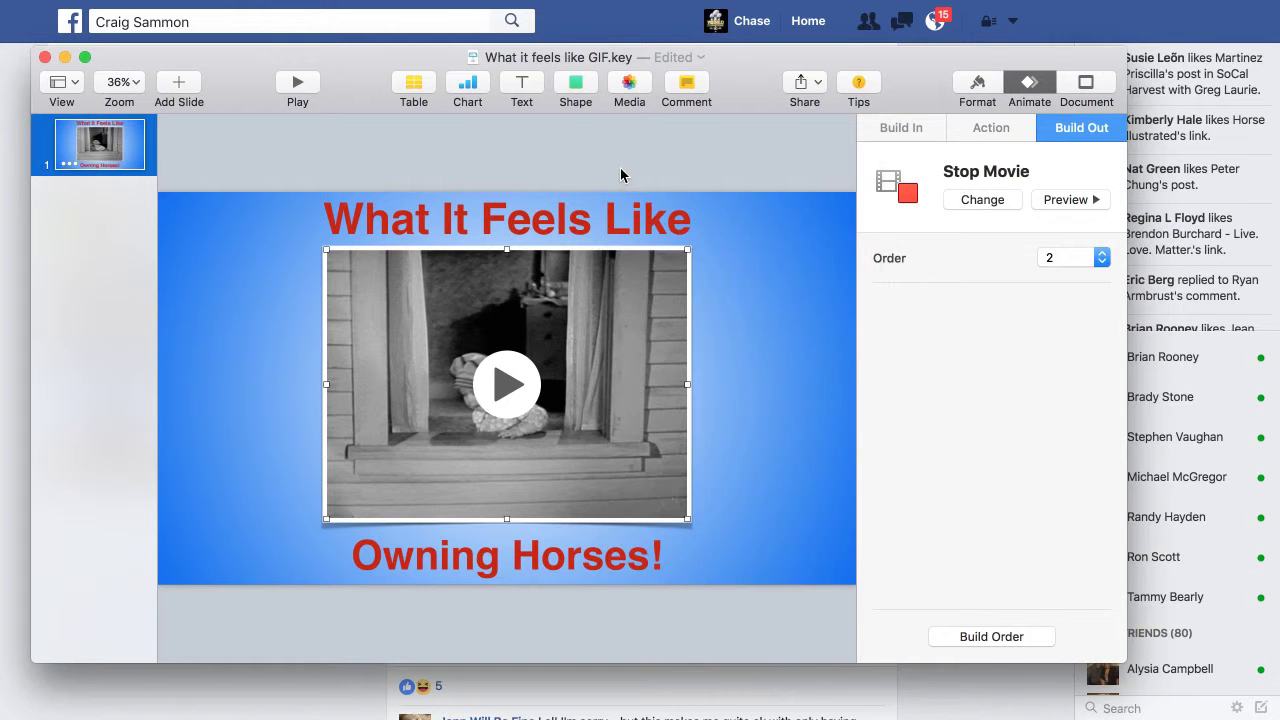
Deselect the movie, play the slide as a full-screen slideshow and exit the playback.
left_click(539, 171)
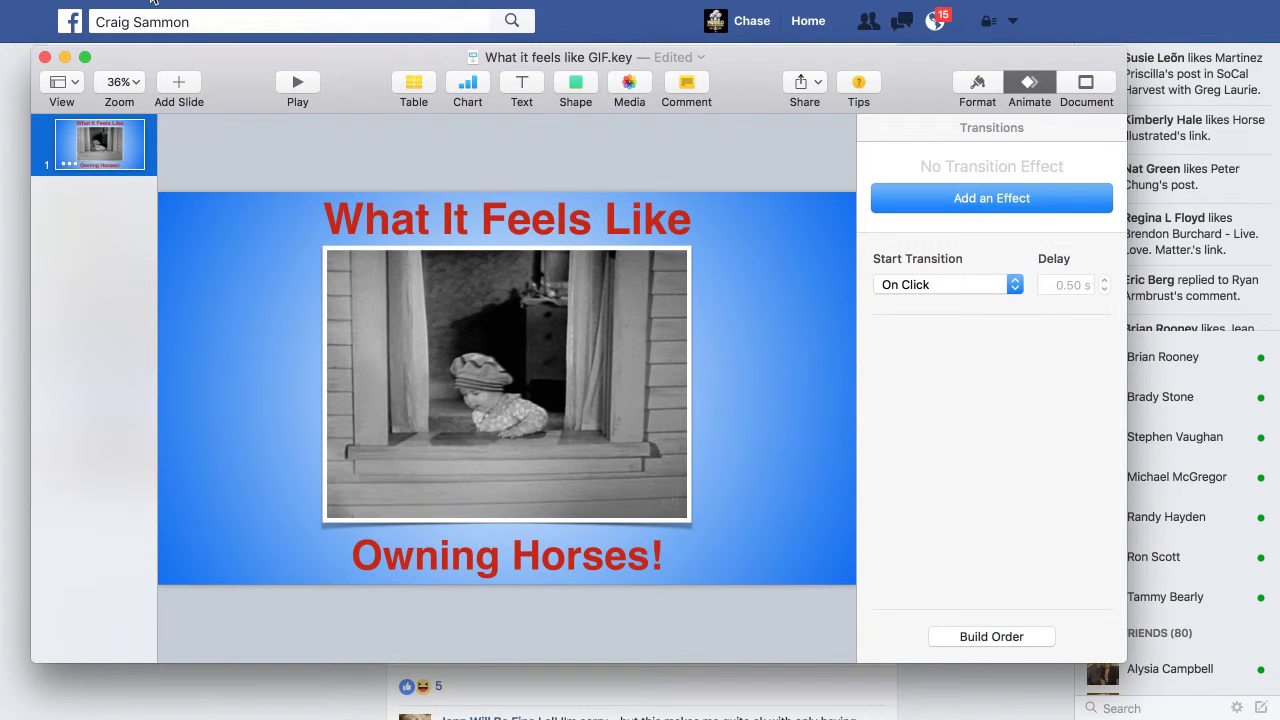
left_click(293, 77)
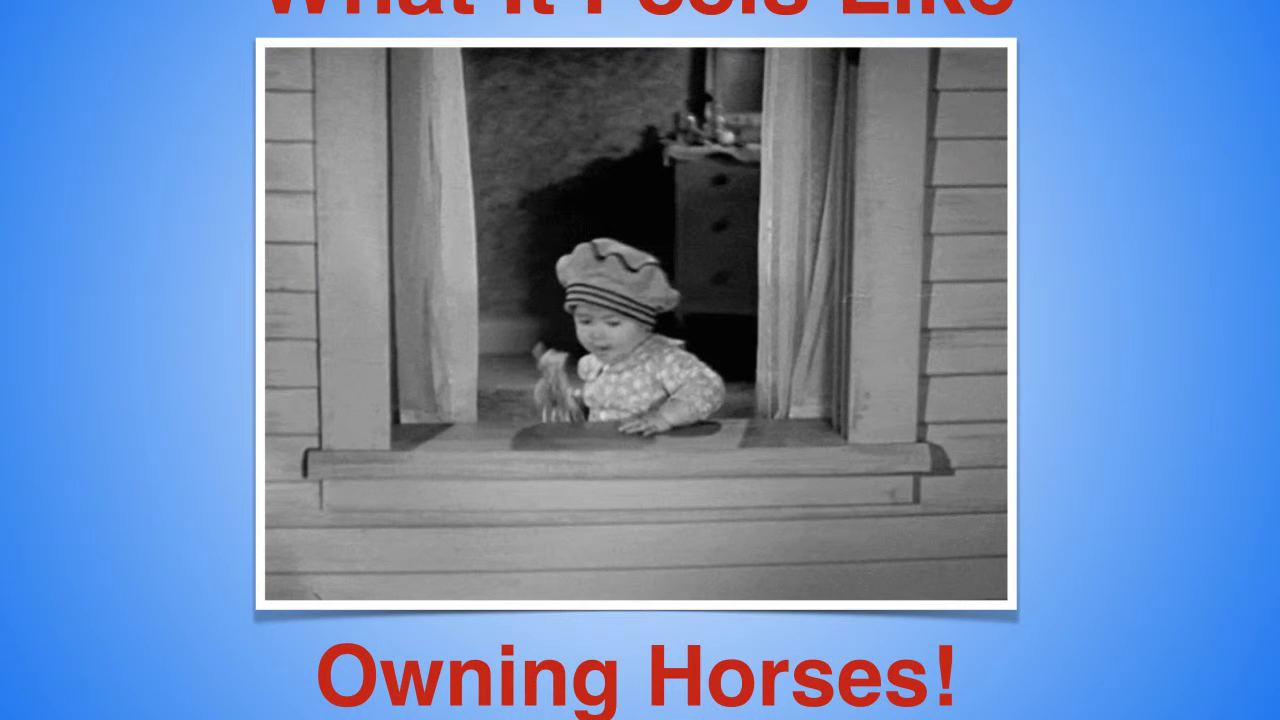
key("Escape")
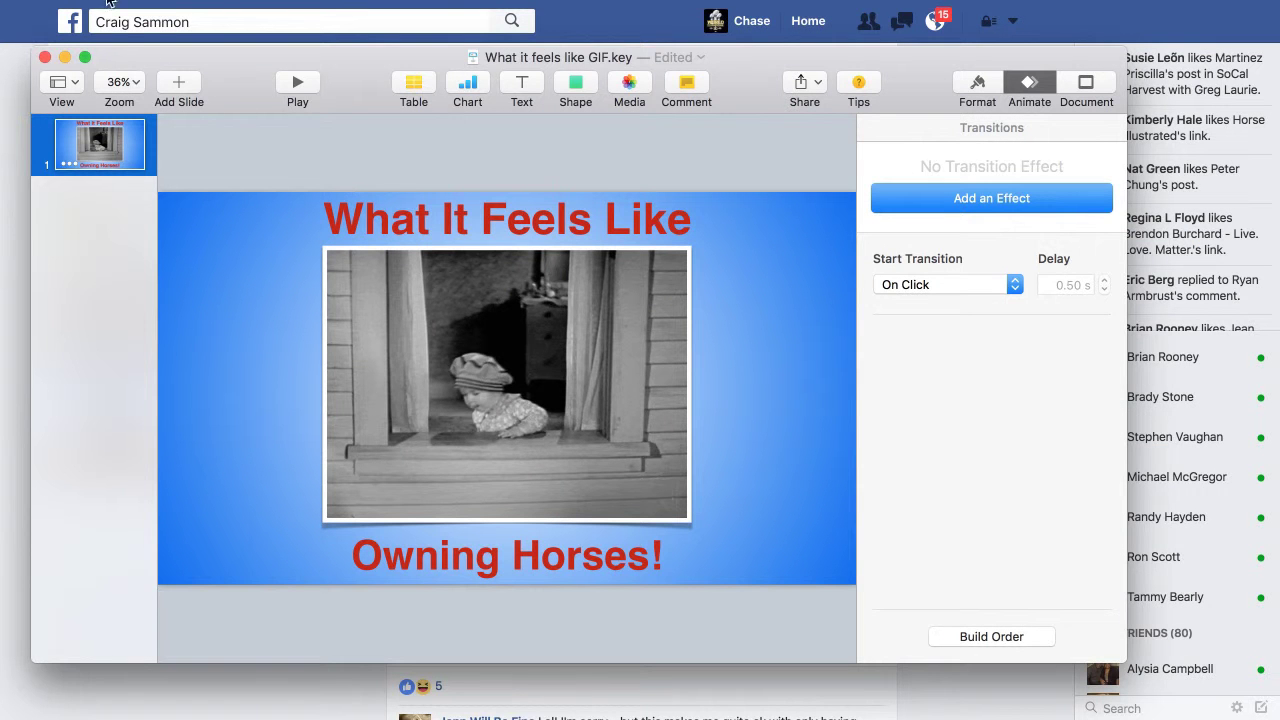
Set up a self-playing QuickTime export at 720p, with 0 seconds before the next slide and 0 seconds before the next build.
left_click(55, 0)
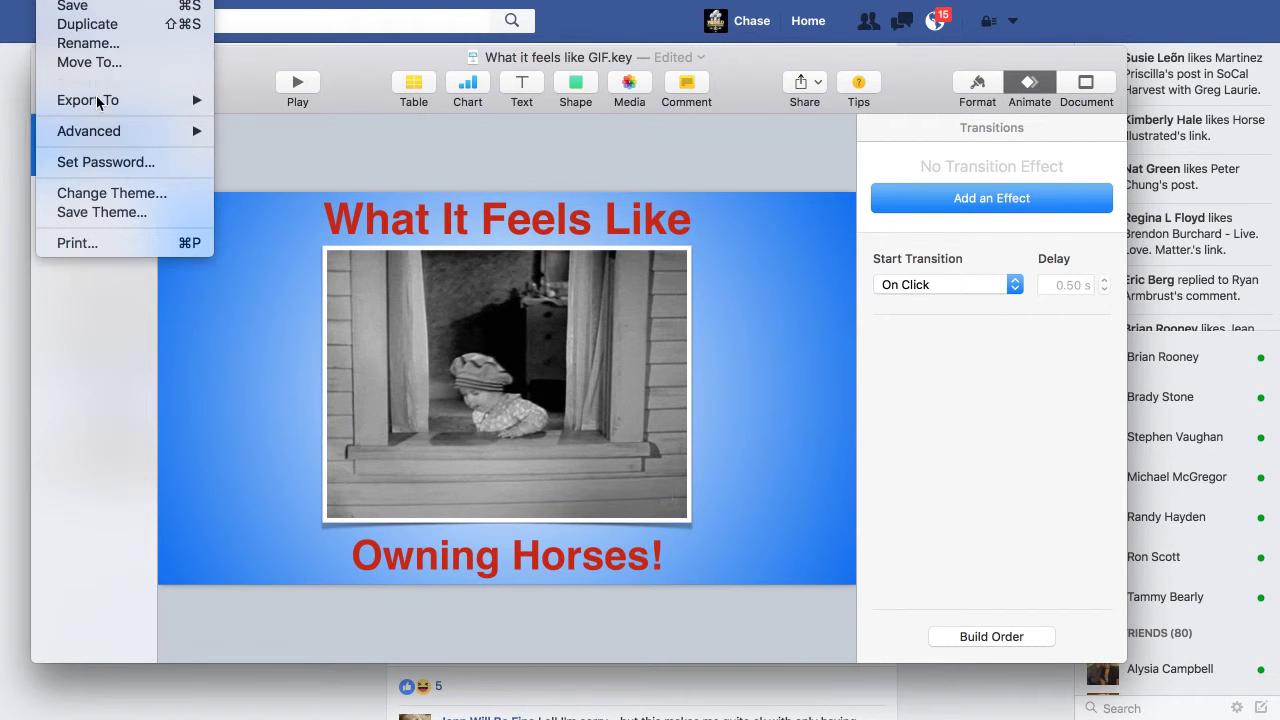
mouse_move(152, 96)
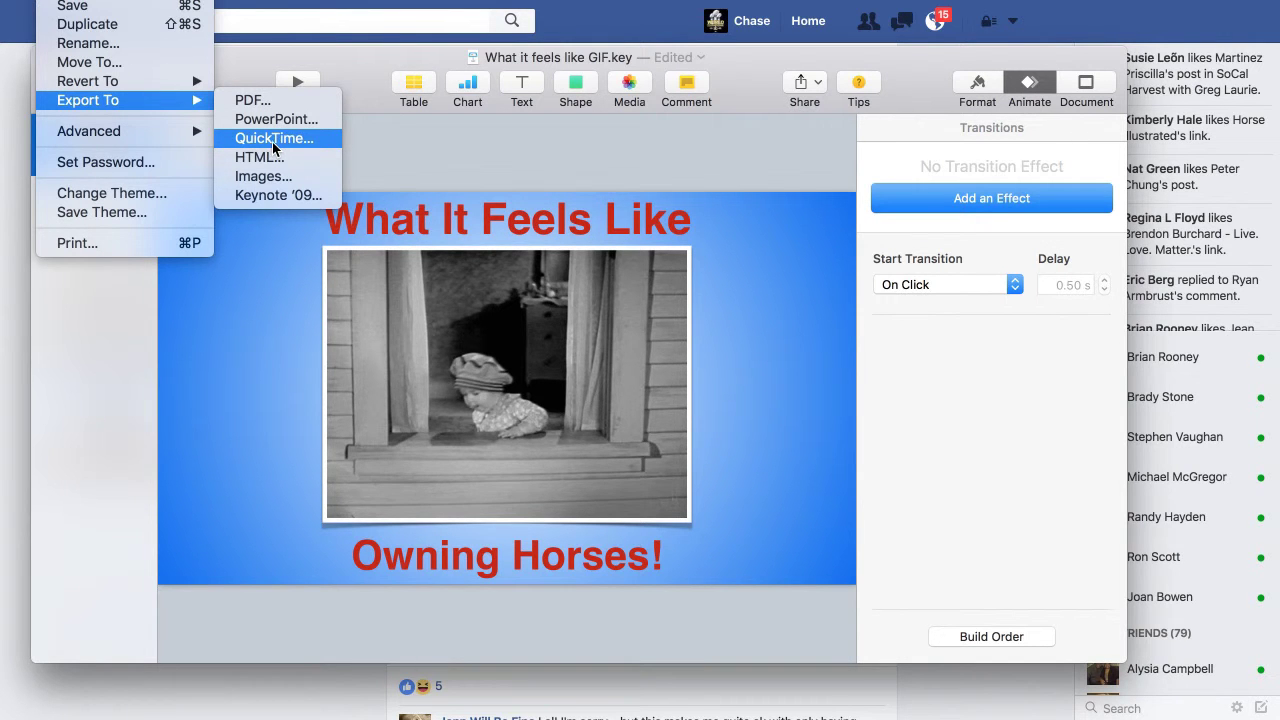
left_click(272, 142)
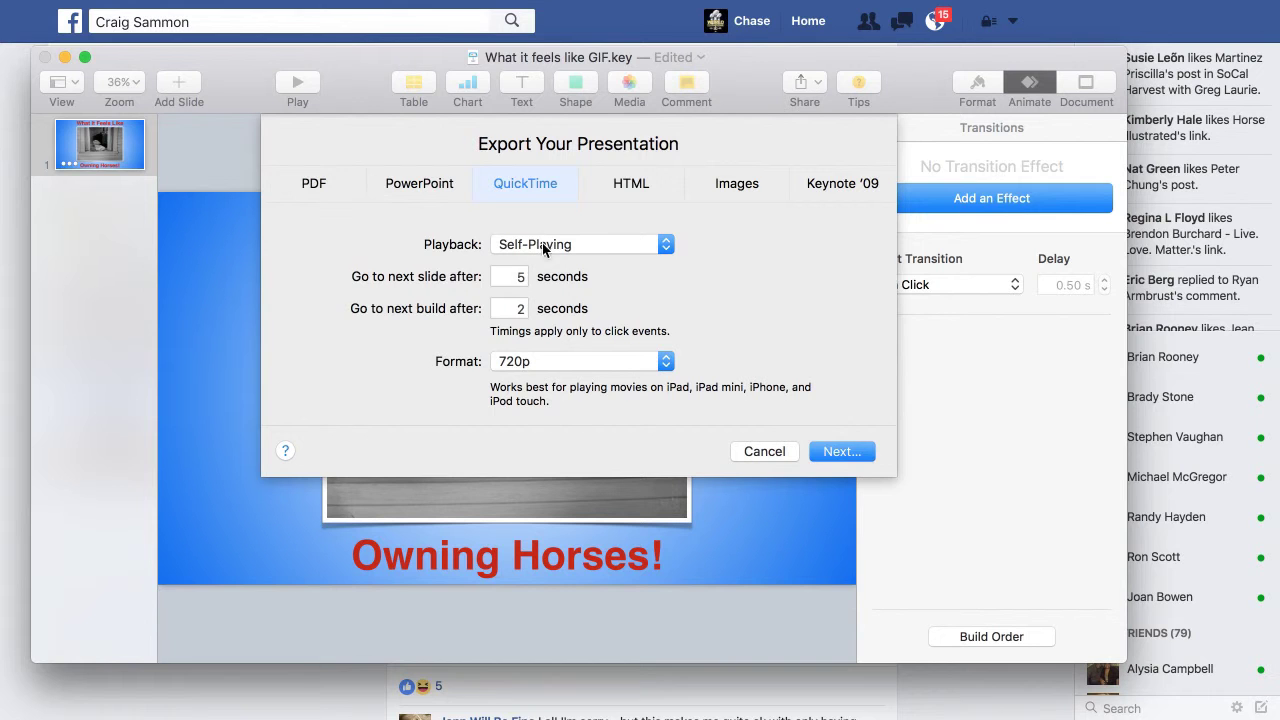
double_click(516, 277)
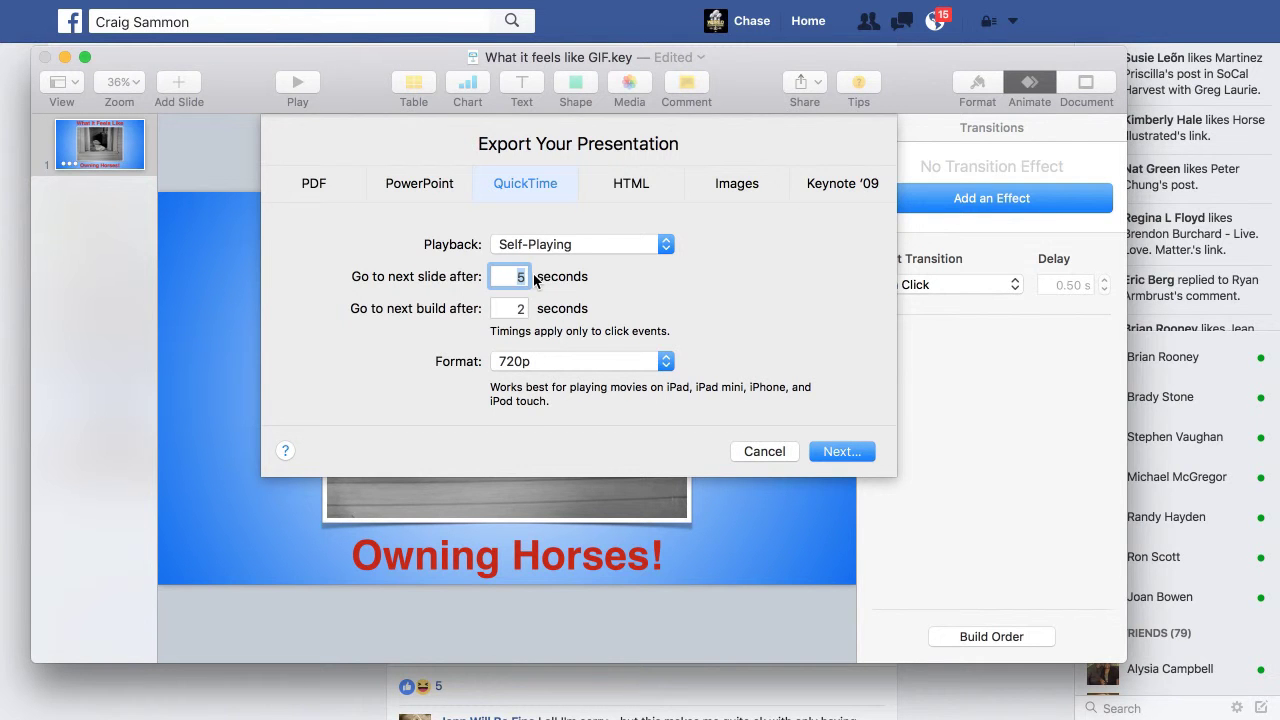
type("0")
double_click(514, 308)
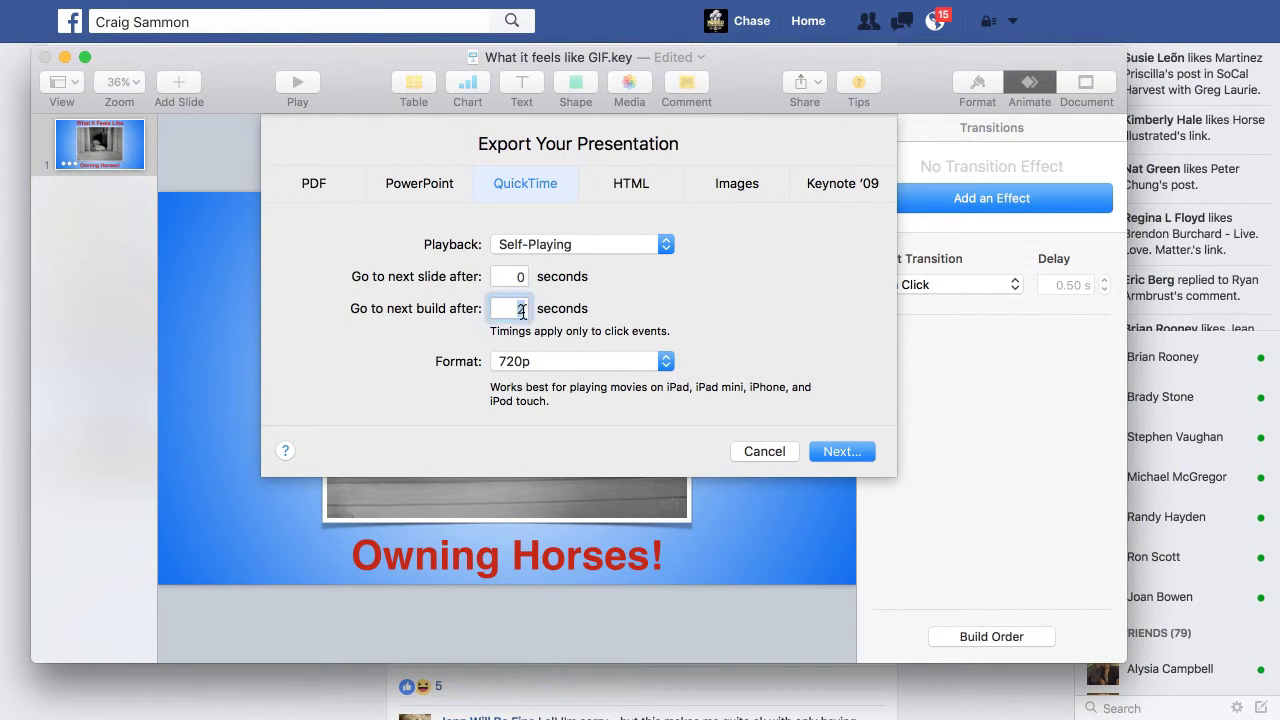
type("0")
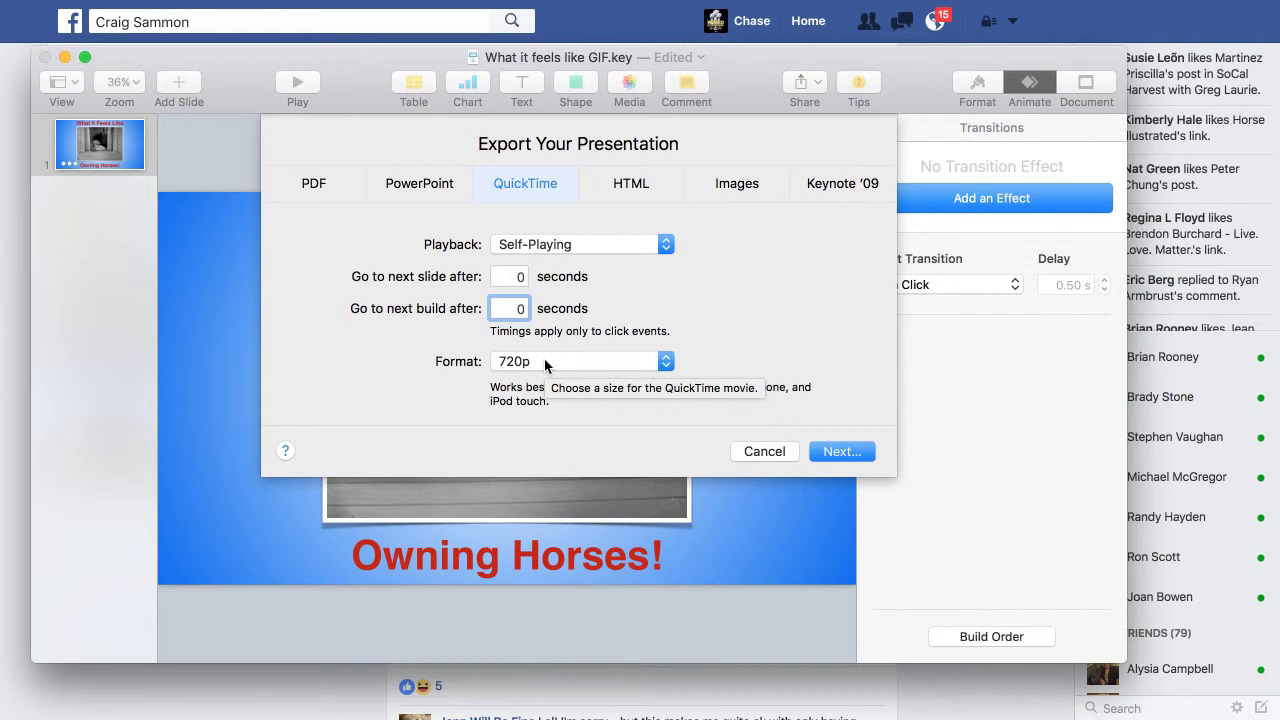
left_click(824, 452)
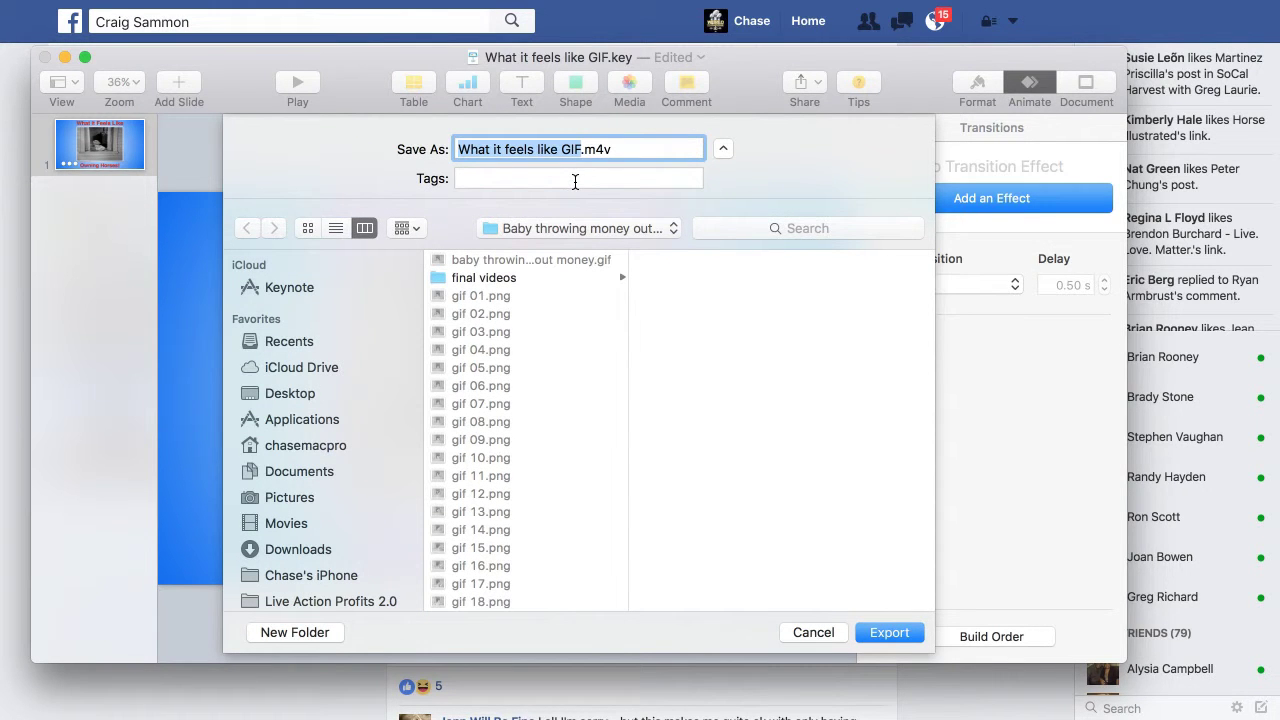
Name the movie "Horse 2" and export it into the "final videos" folder.
type("Horse 2")
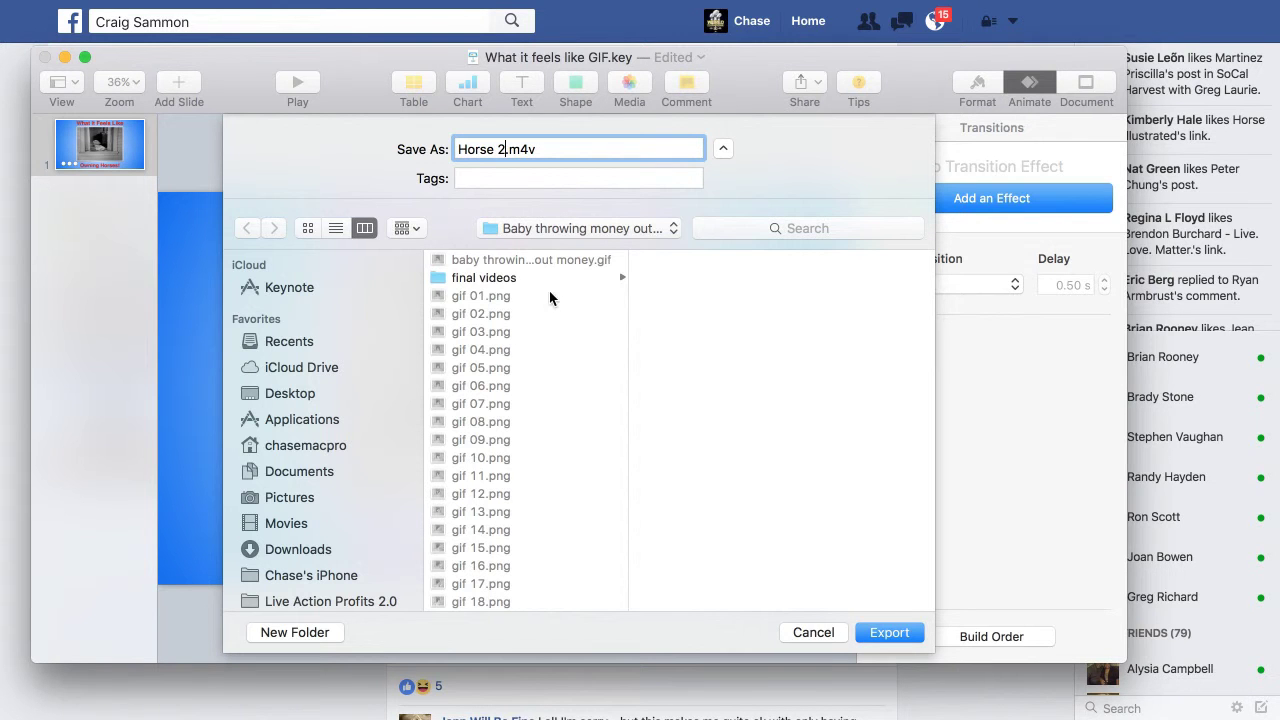
left_click(508, 279)
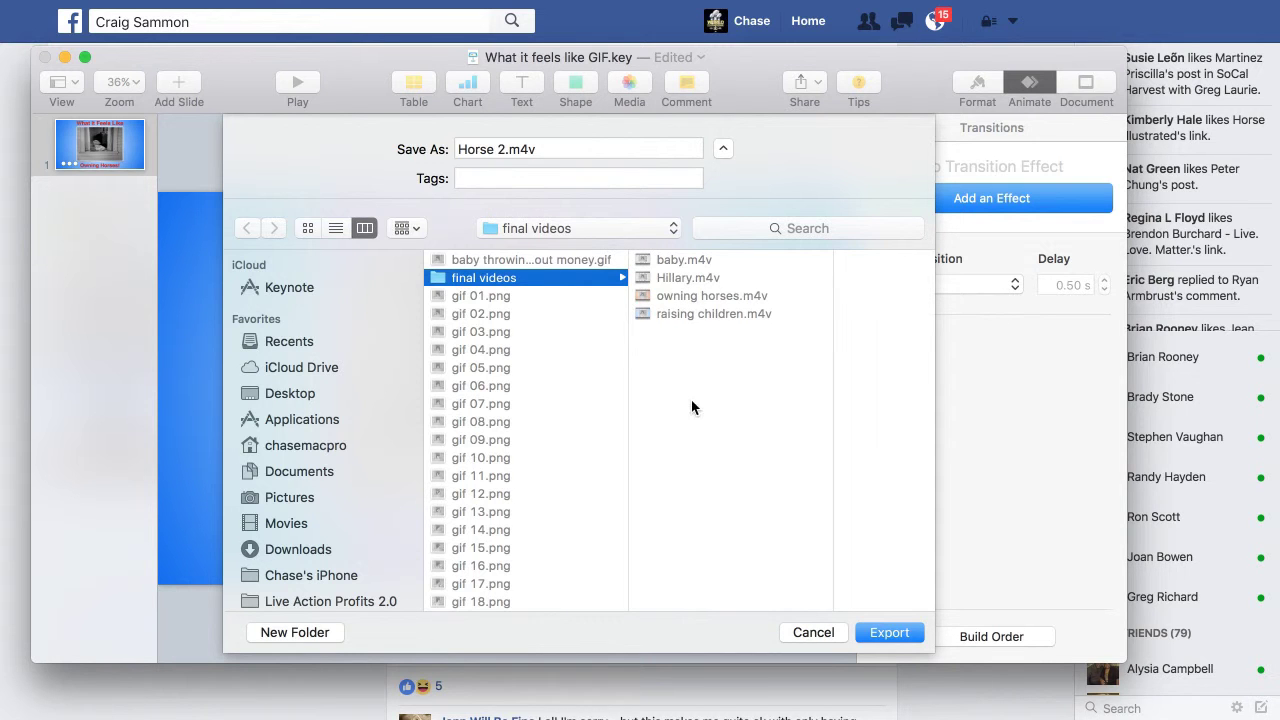
left_click(888, 632)
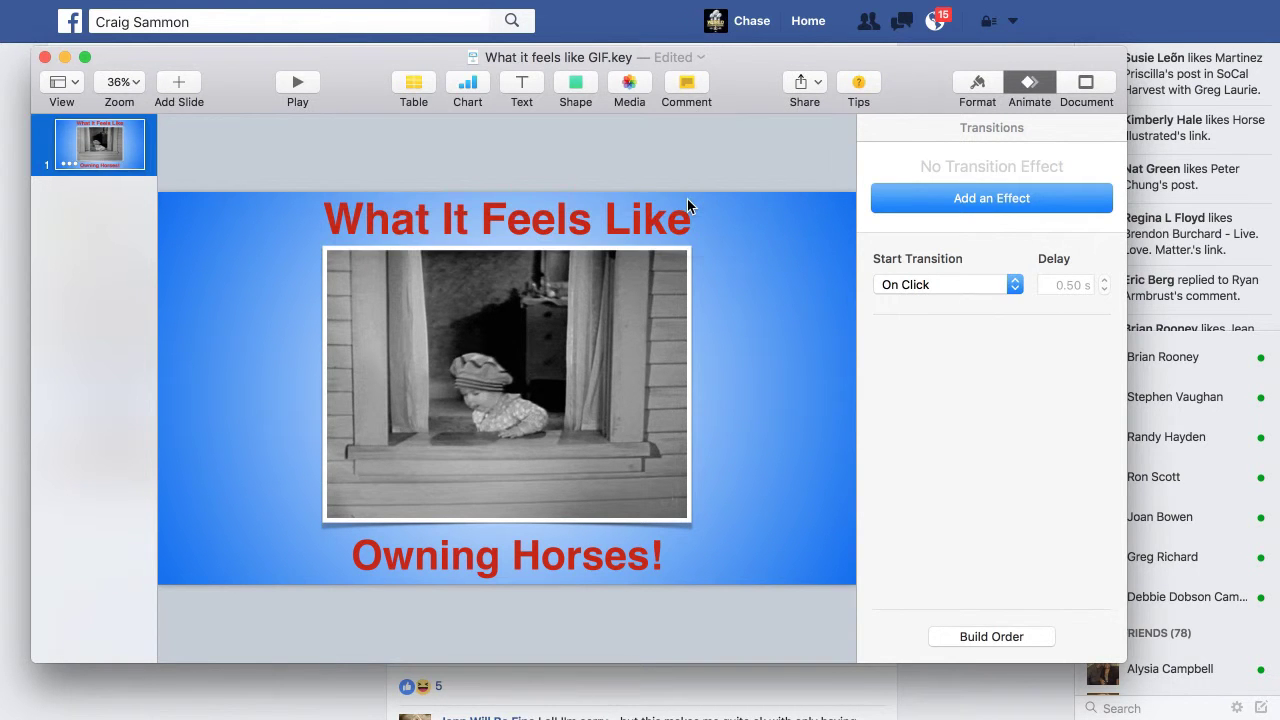
Switch to Finder and move output_qvNq5p.gif from the Downloads folder to the trash.
key("super+Tab")
key("super+Tab")
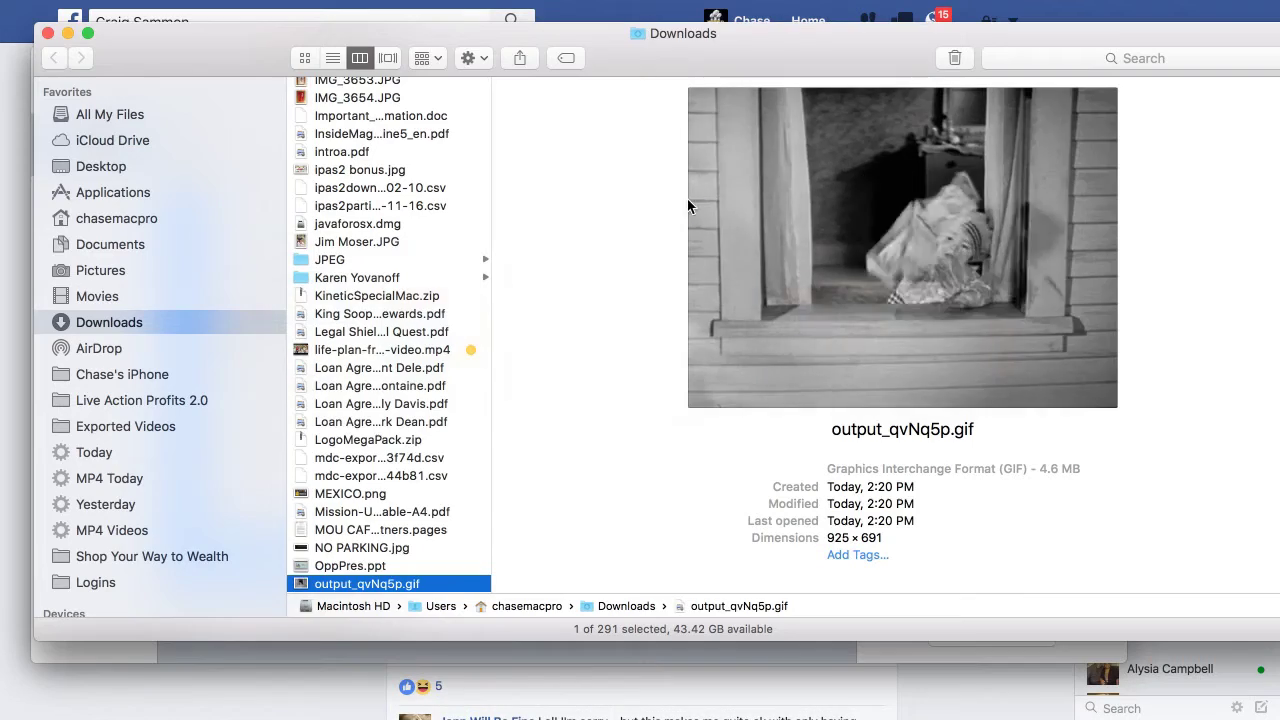
scroll(434, 251, "up", 1)
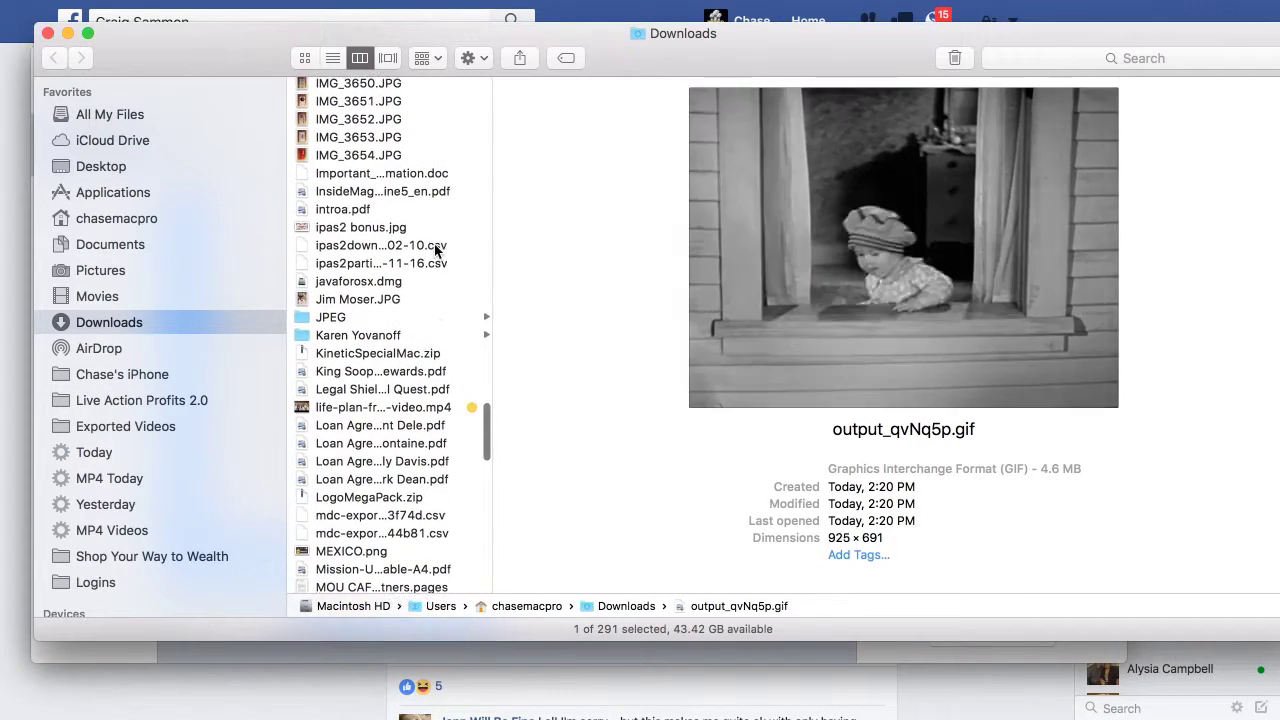
scroll(437, 254, "down", 10)
scroll(410, 345, "up", 2)
scroll(410, 345, "up", 5)
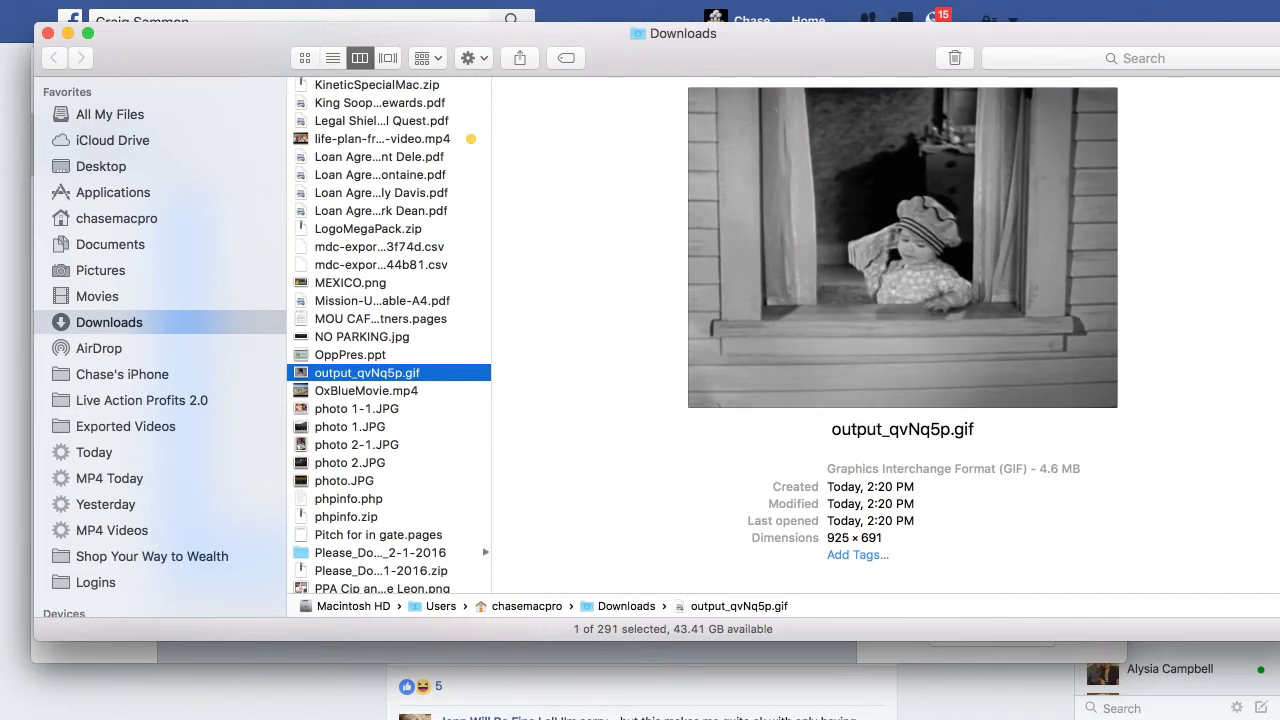
left_click(950, 58)
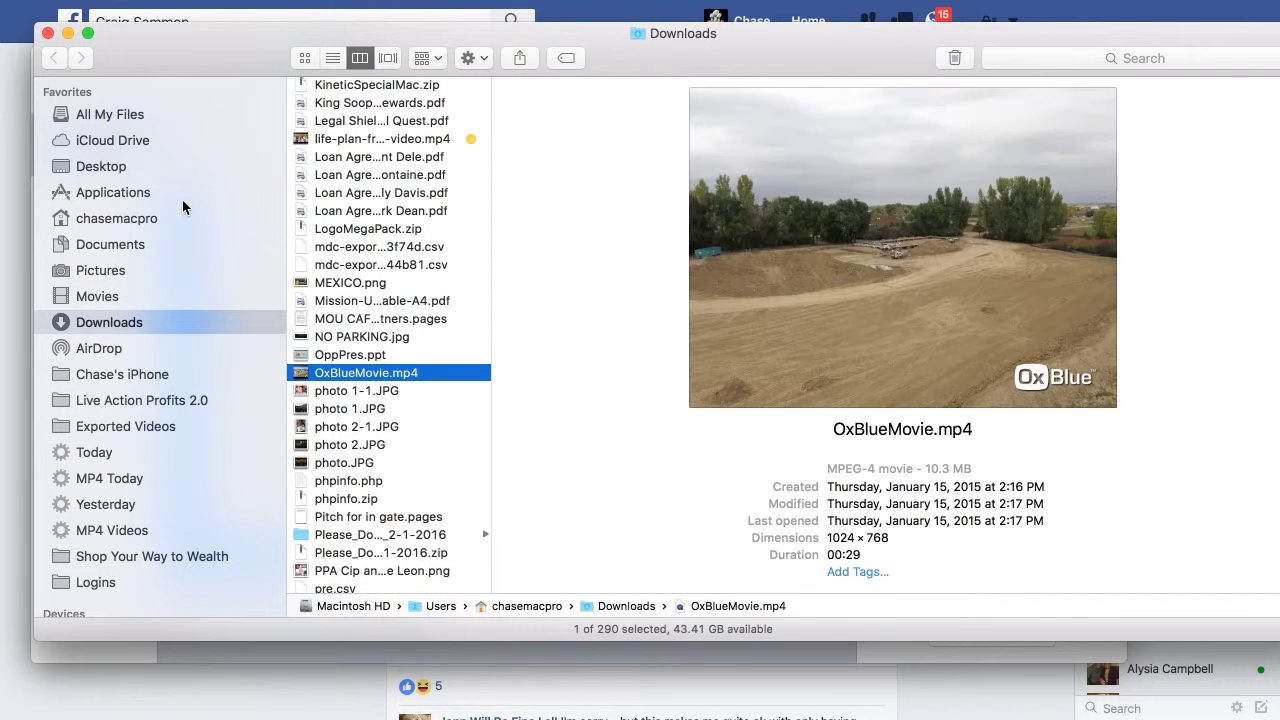
Find Horse 2.m4v in Pictures, inside the "final videos" folder of "Baby throwing money out the window for GIF", and preview its playback.
left_click(110, 271)
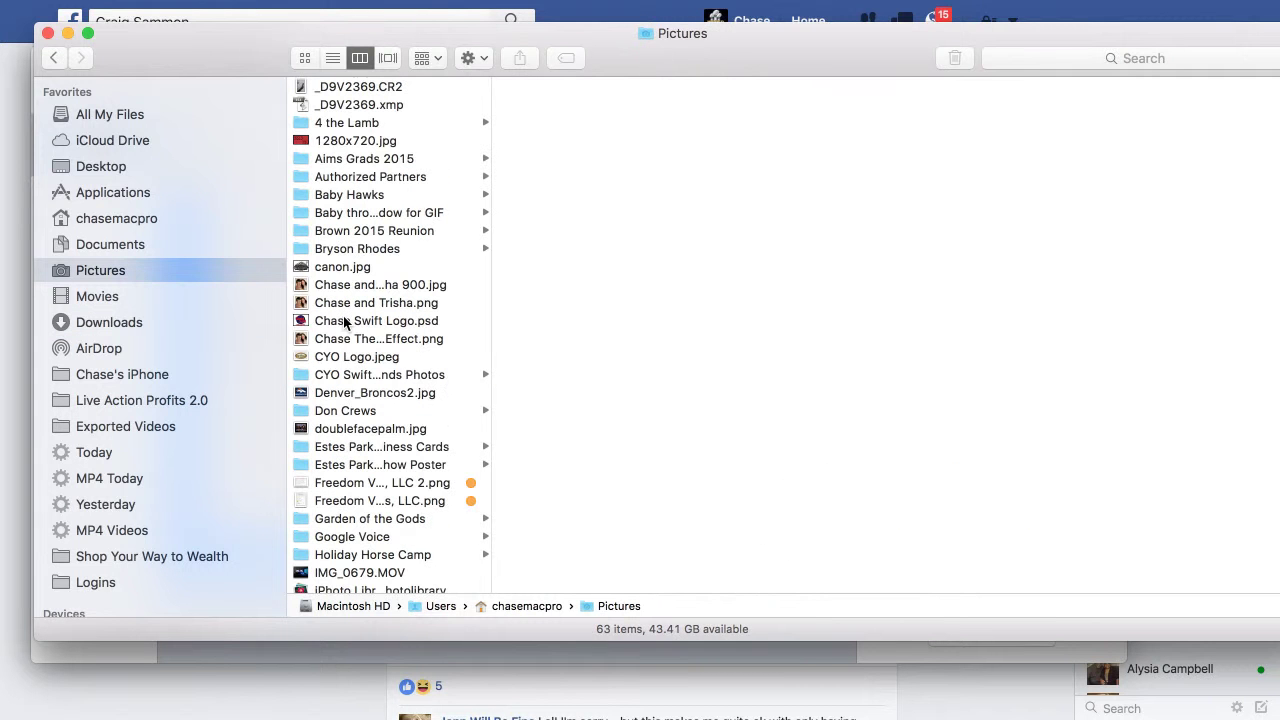
left_click(366, 215)
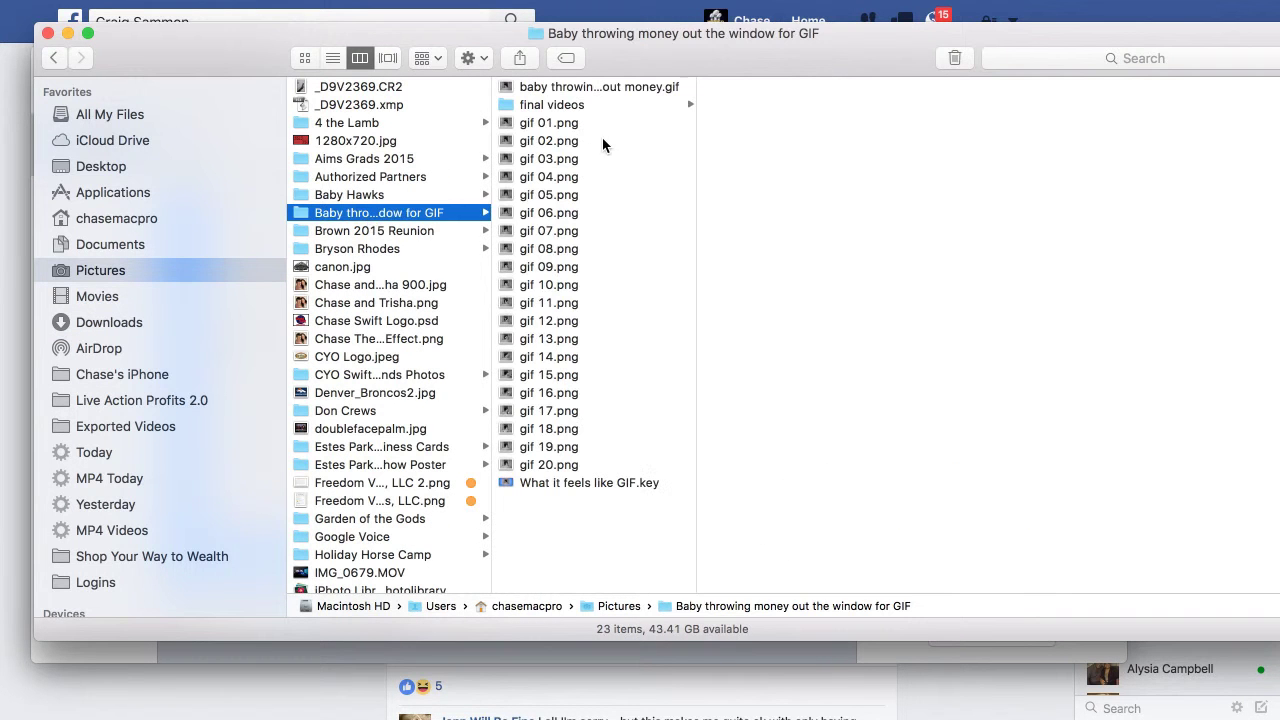
left_click(586, 104)
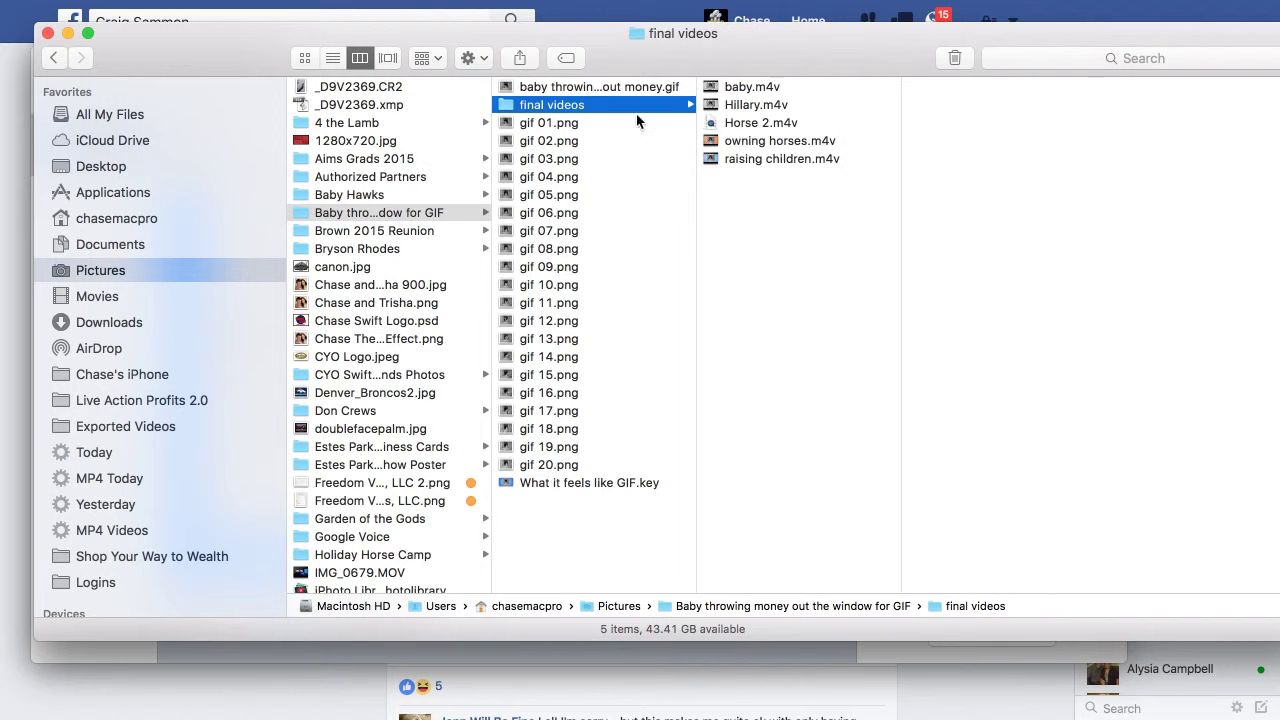
left_click(764, 123)
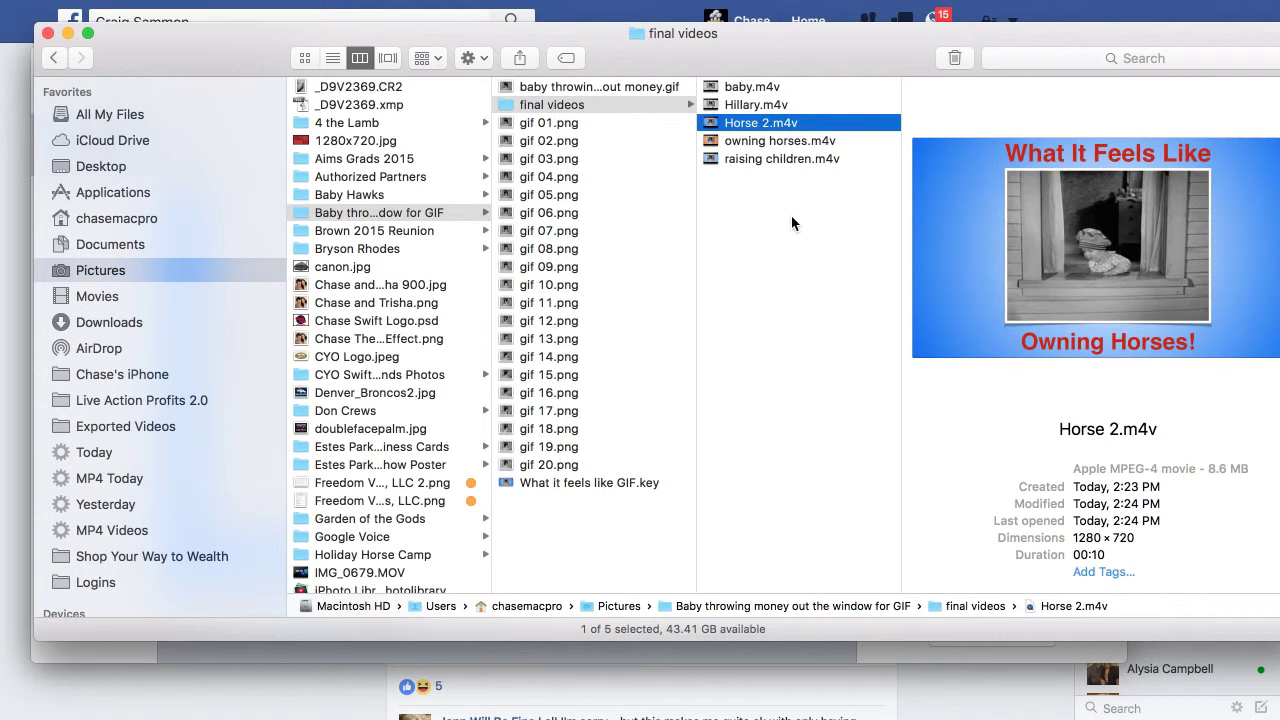
key("space")
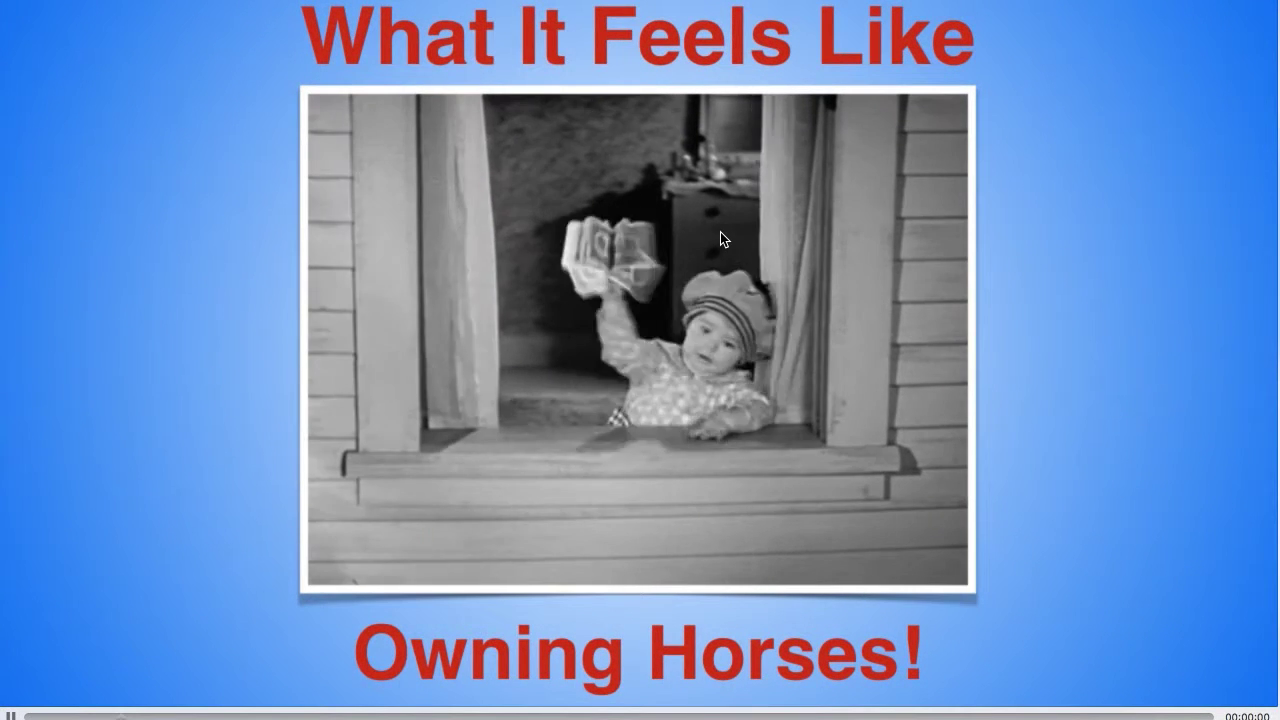